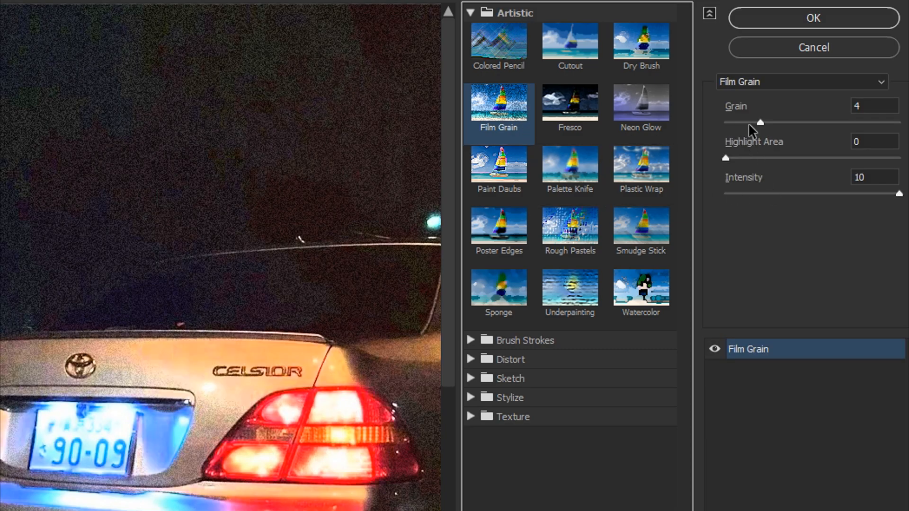
# Step: Set the Film Grain filter to Grain 3, Highlight Area 1 and Intensity 3
pyautogui.moveTo(749, 124); pyautogui.dragTo(745, 123)
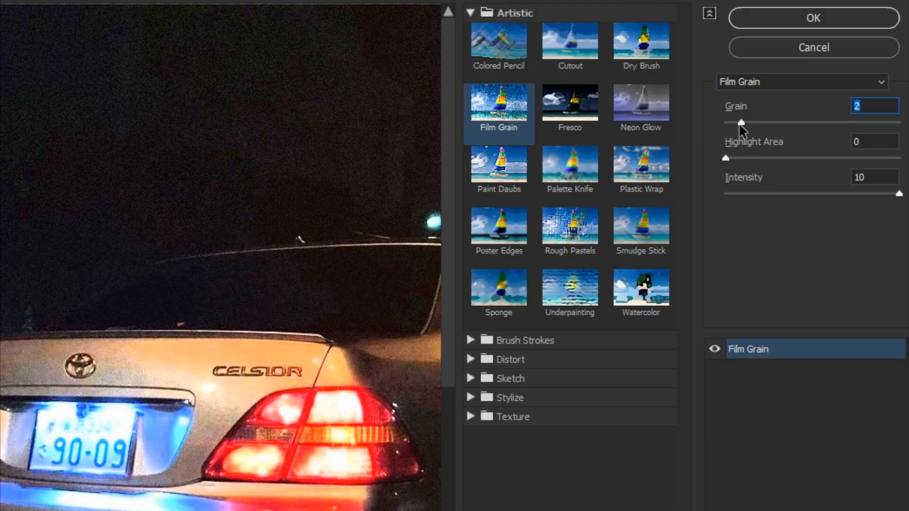
pyautogui.moveTo(736, 123); pyautogui.dragTo(735, 124)
pyautogui.moveTo(726, 158)
pyautogui.mouseDown()
pyautogui.moveTo(741, 158)
pyautogui.moveTo(732, 157)
pyautogui.mouseUp()
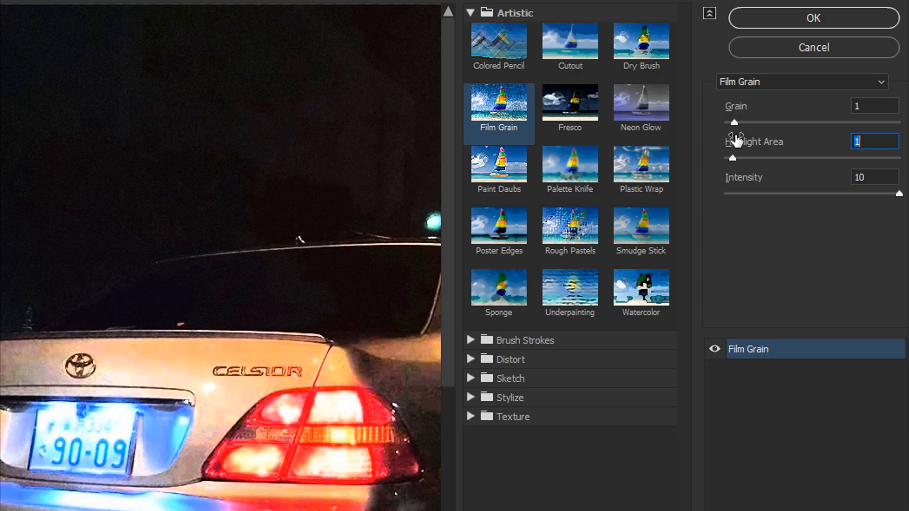
pyautogui.moveTo(734, 122); pyautogui.dragTo(747, 123)
pyautogui.moveTo(794, 193); pyautogui.dragTo(775, 193)
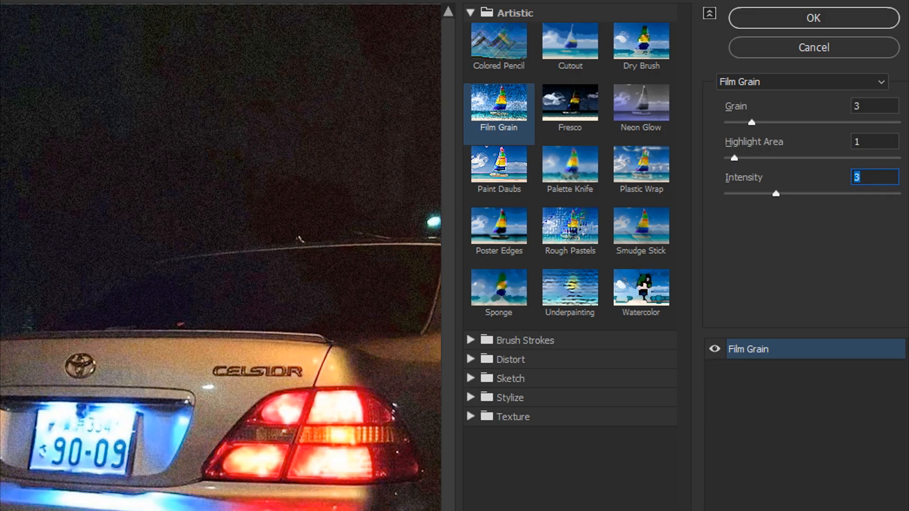
pyautogui.hotkey('ctrl', '-')
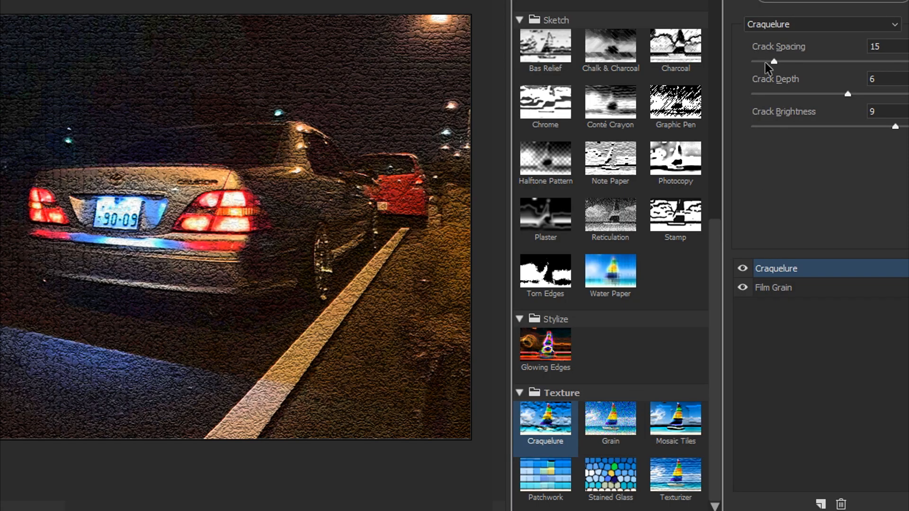
# Step: Set the Craquelure effect to Crack Spacing 7, Crack Depth 0 and Crack Brightness 2, and apply the stacked filters
pyautogui.moveTo(764, 63); pyautogui.dragTo(761, 63)
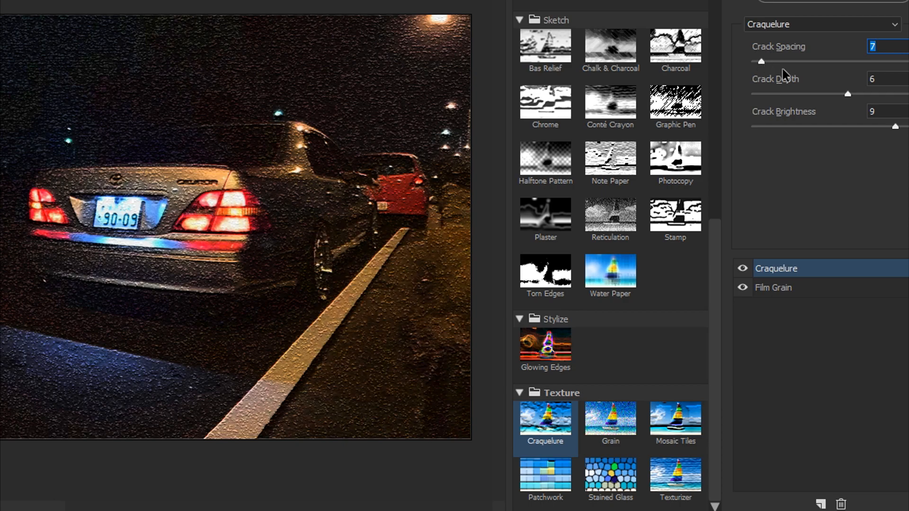
pyautogui.moveTo(806, 94); pyautogui.dragTo(765, 94)
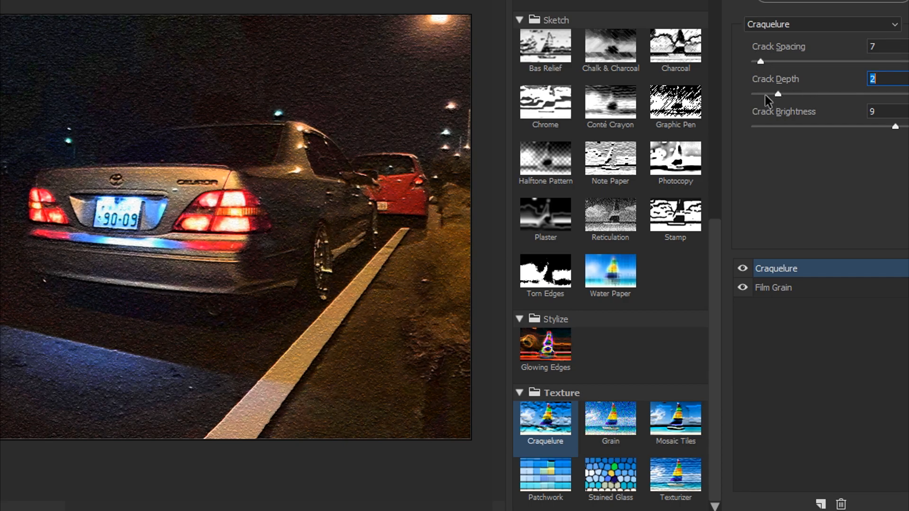
pyautogui.click(799, 126)
pyautogui.click(776, 126)
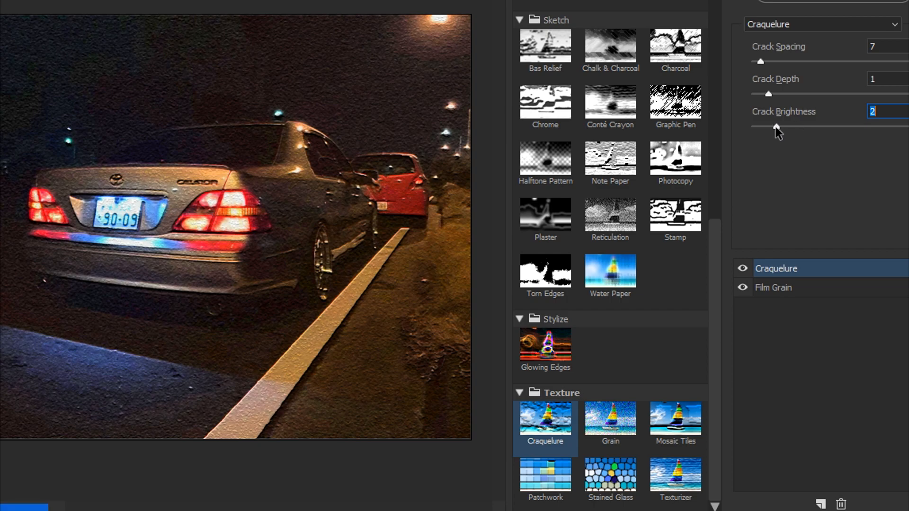
pyautogui.moveTo(763, 98); pyautogui.dragTo(757, 95)
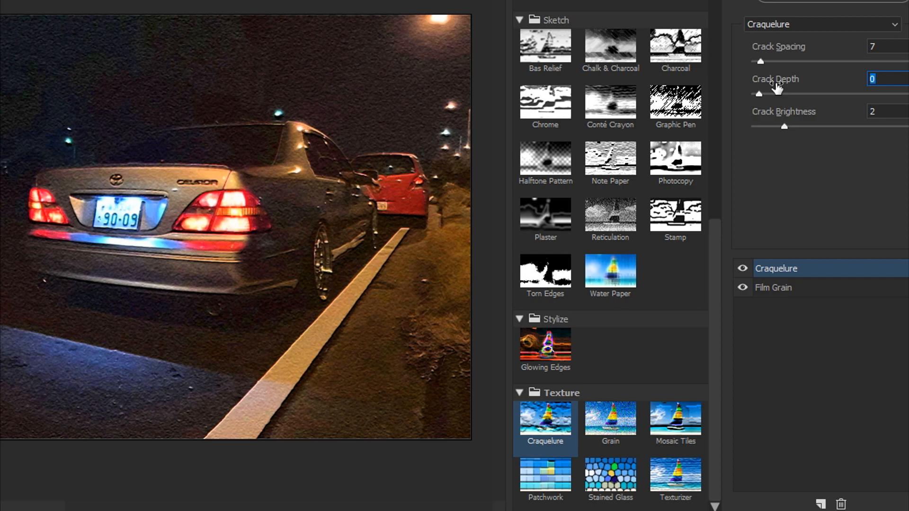
pyautogui.click(818, 2)
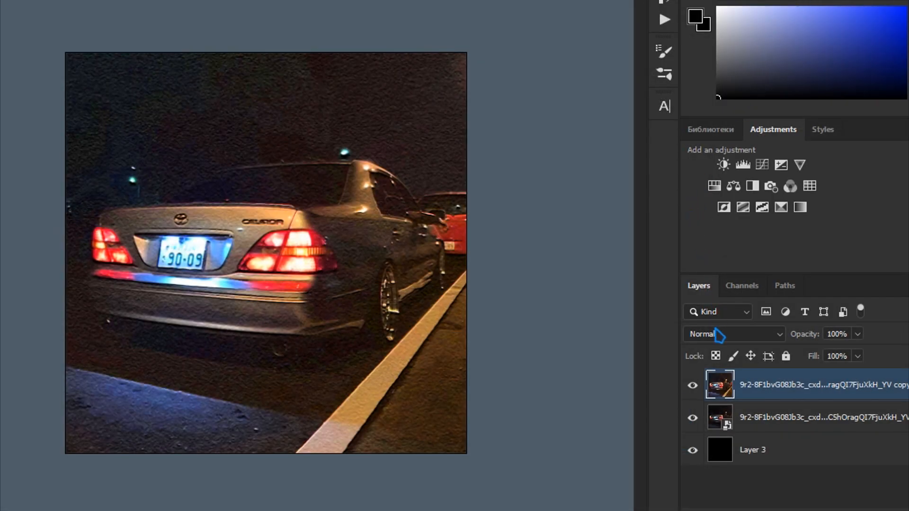
# Step: Duplicate the filtered car layer and shift the duplicate slightly to the right
pyautogui.hotkey('ctrl', 'j')
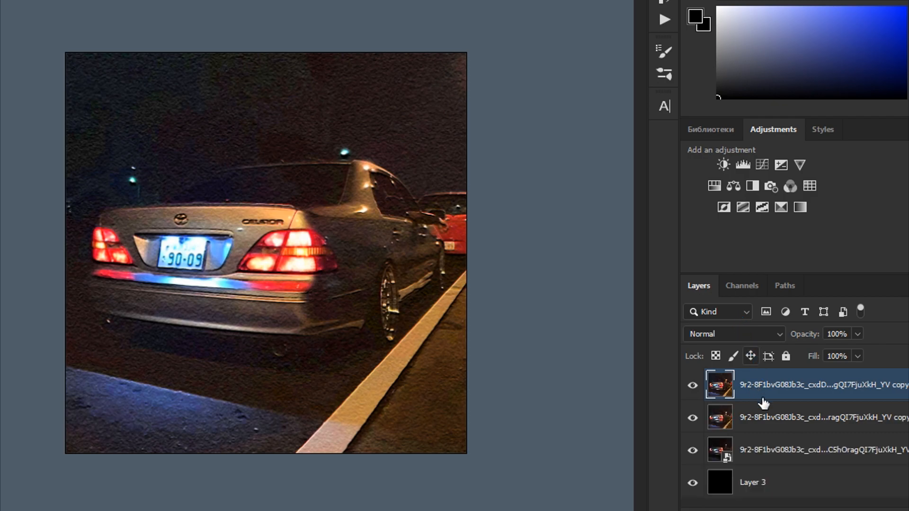
pyautogui.hotkey('ctrl', 't')
pyautogui.moveTo(404, 288); pyautogui.dragTo(406, 288)
pyautogui.press('Return')
pyautogui.doubleClick(800, 387)
pyautogui.press('Return')
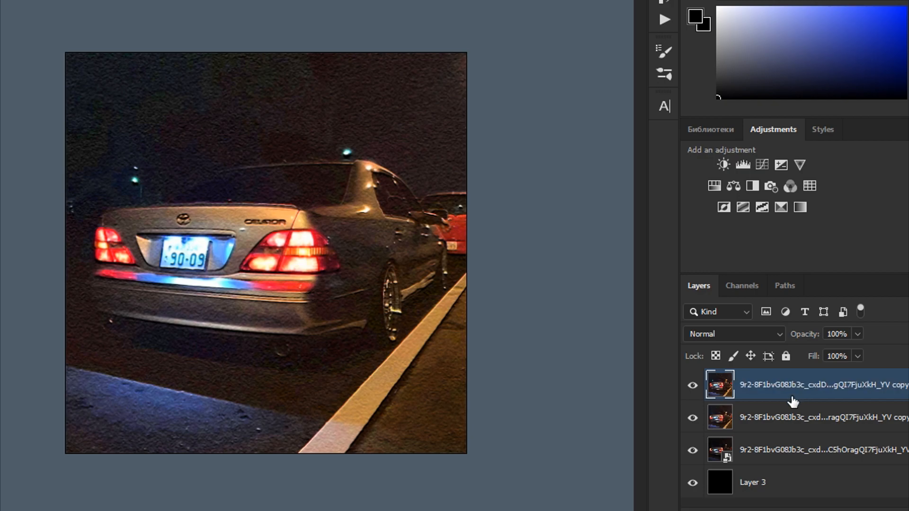
# Step: Open the duplicate's blending options and preview switching the red, green and blue channels off and on
pyautogui.doubleClick(791, 399)
pyautogui.click(614, 210)
pyautogui.click(614, 211)
pyautogui.click(645, 210)
pyautogui.click(645, 210)
pyautogui.click(679, 211)
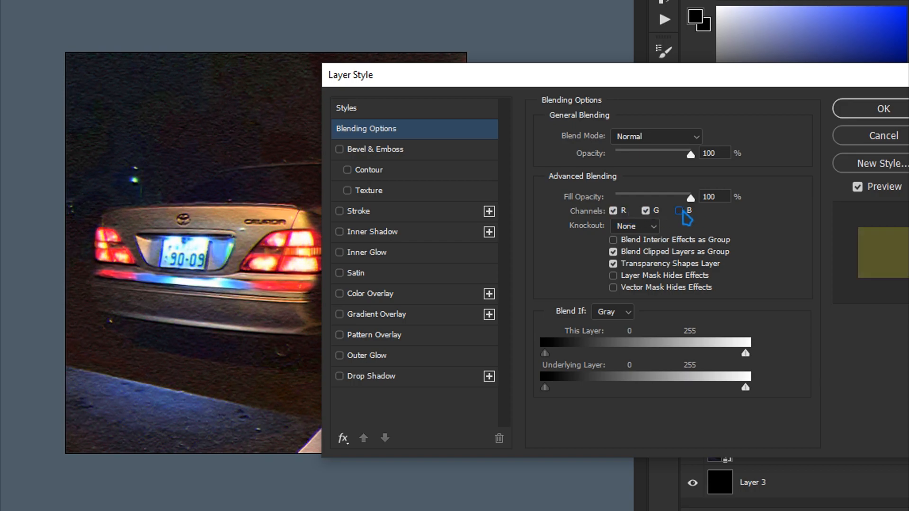
pyautogui.click(680, 211)
# Step: Restrict the duplicate layer's blending to the red channel, apply it, and toggle the layer's visibility to compare
pyautogui.moveTo(609, 76); pyautogui.dragTo(736, 97)
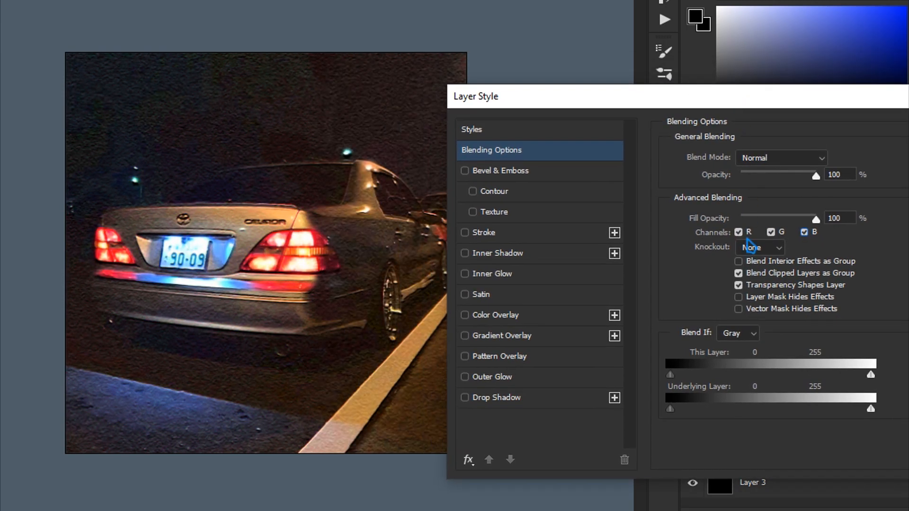
pyautogui.click(771, 232)
pyautogui.click(804, 232)
pyautogui.click(804, 232)
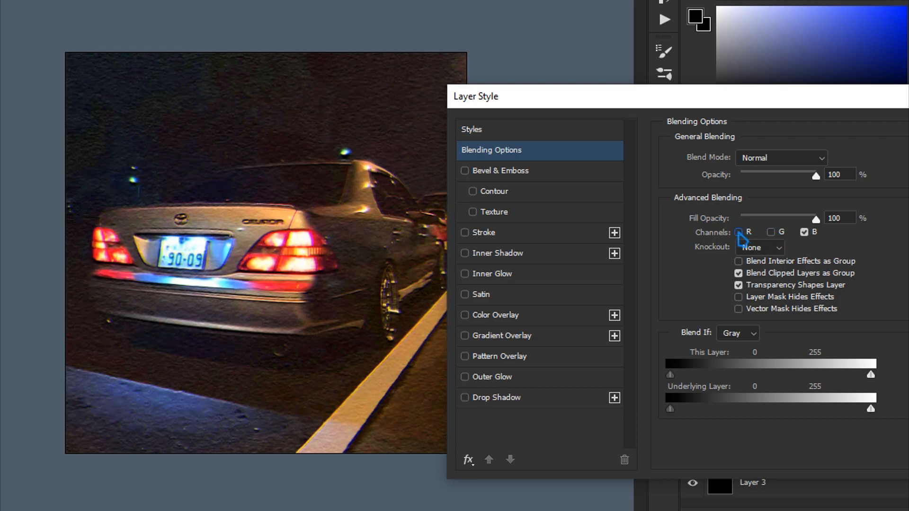
pyautogui.click(771, 232)
pyautogui.click(804, 232)
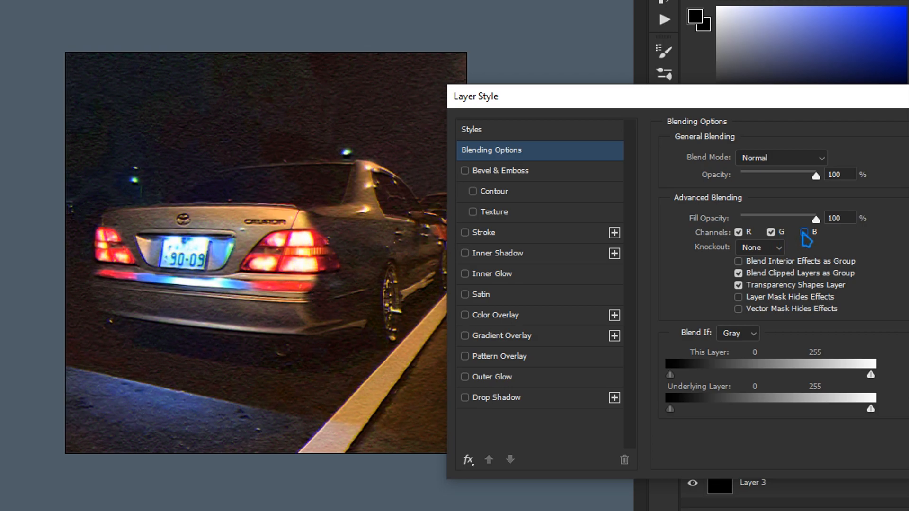
pyautogui.click(771, 232)
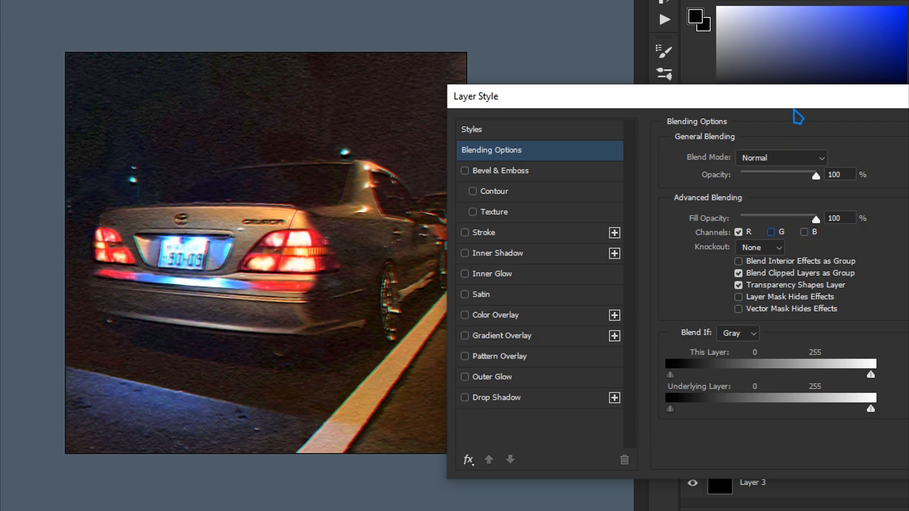
pyautogui.moveTo(794, 102); pyautogui.dragTo(709, 105)
pyautogui.click(877, 137)
pyautogui.click(692, 385)
pyautogui.click(692, 385)
# Step: Nudge the duplicate layer slightly with Free Transform and set its opacity to 64%
pyautogui.hotkey('ctrl', 't')
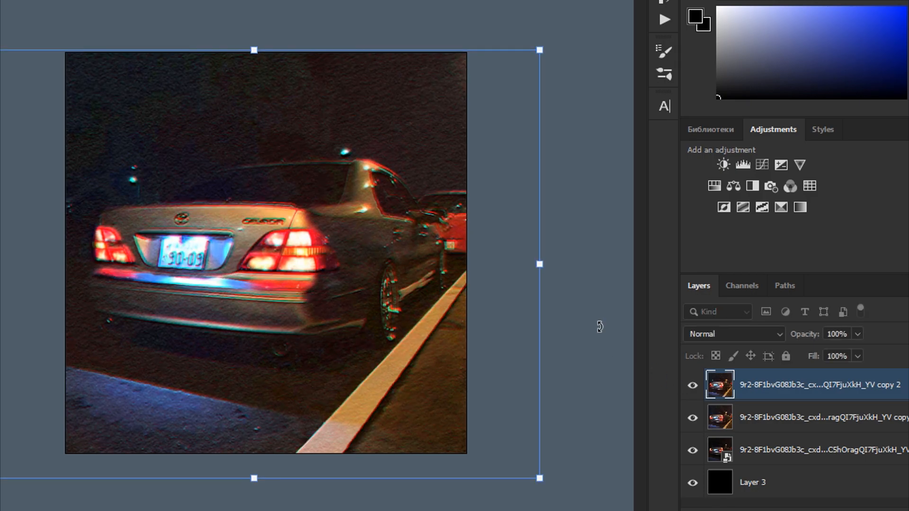
pyautogui.press('Return')
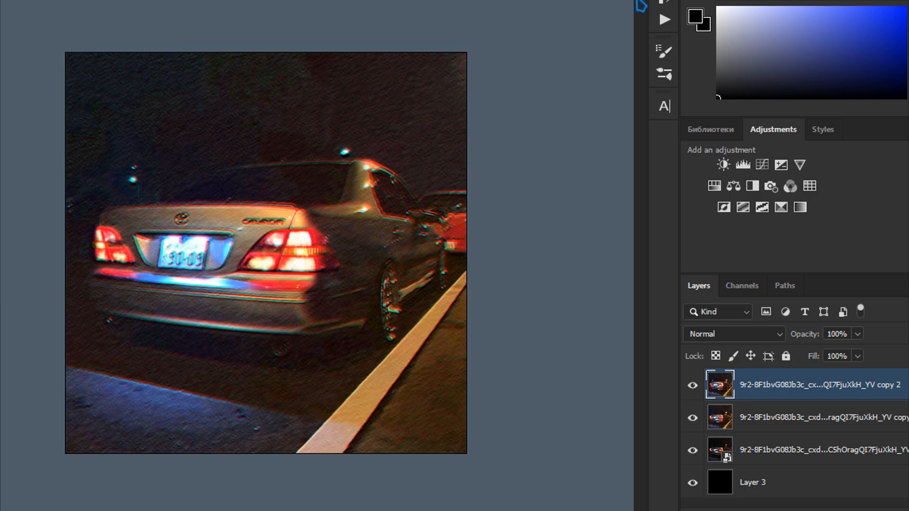
pyautogui.click(857, 334)
pyautogui.moveTo(847, 356); pyautogui.dragTo(836, 360)
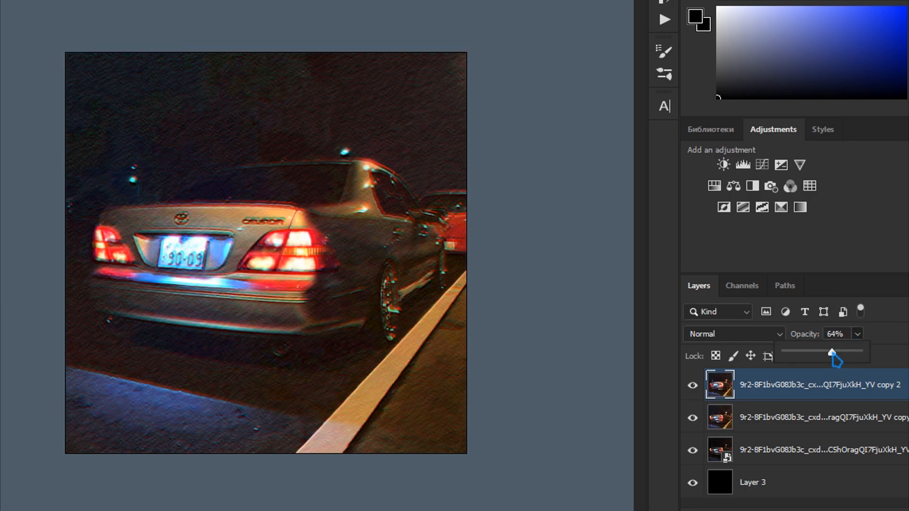
# Step: Toggle the visibility of the two filtered car layers to compare them, and commit the transform of the top copy
pyautogui.click(781, 419)
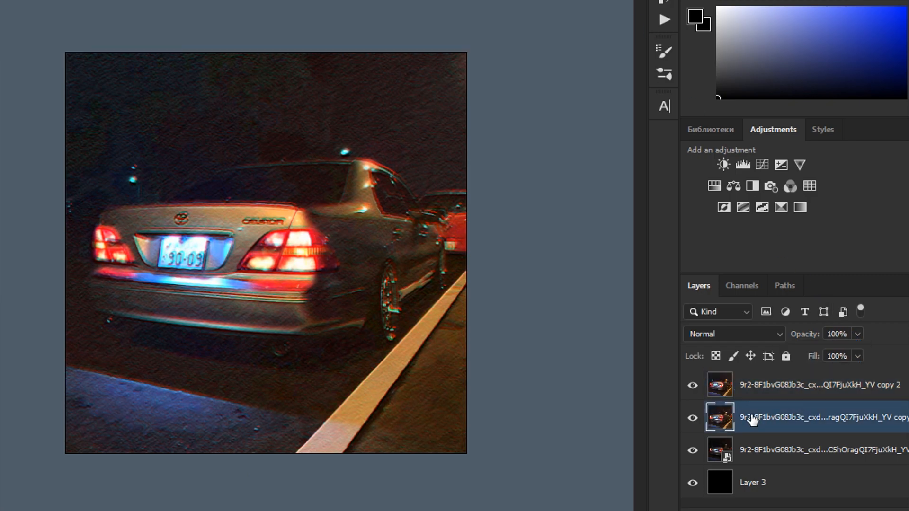
pyautogui.moveTo(693, 417); pyautogui.dragTo(697, 396)
pyautogui.click(693, 385)
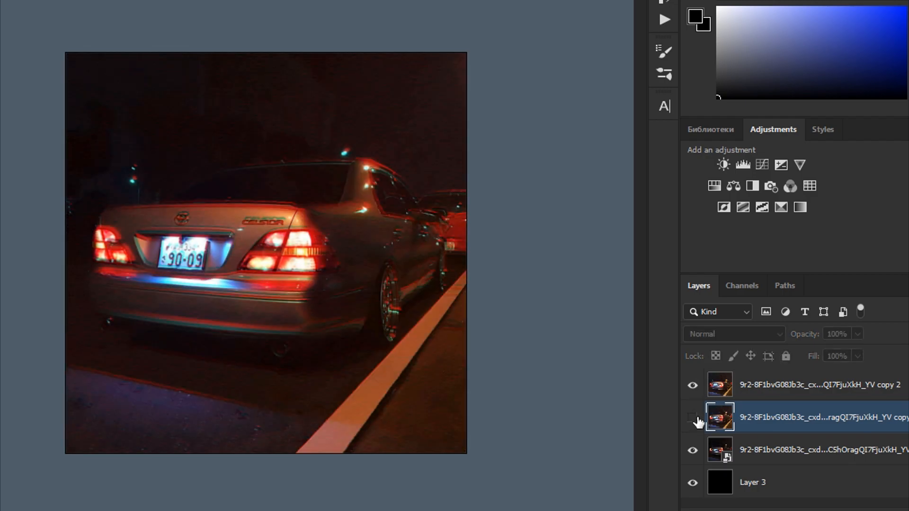
pyautogui.click(693, 418)
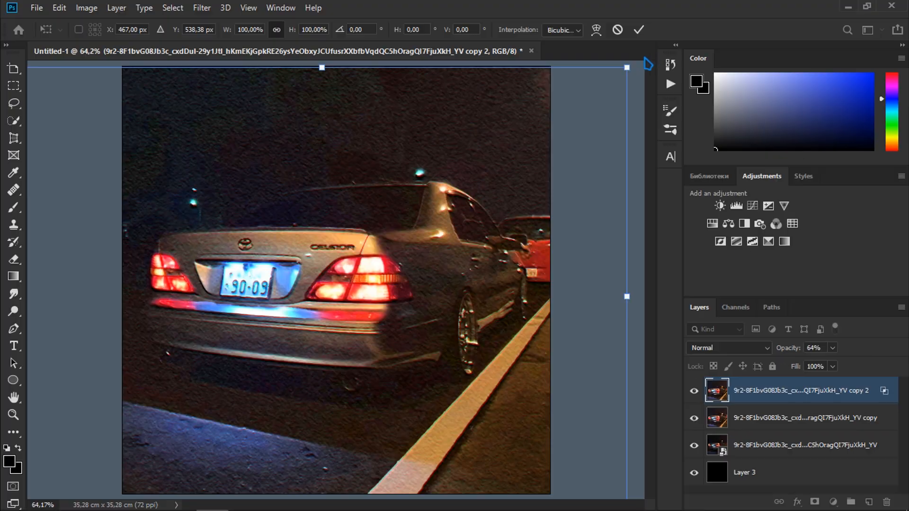
pyautogui.click(638, 30)
# Step: Merge the two filtered car layers into one and hide the original photo layer and Layer 3
pyautogui.keyDown('shift'); pyautogui.click(771, 419); pyautogui.keyUp('shift')
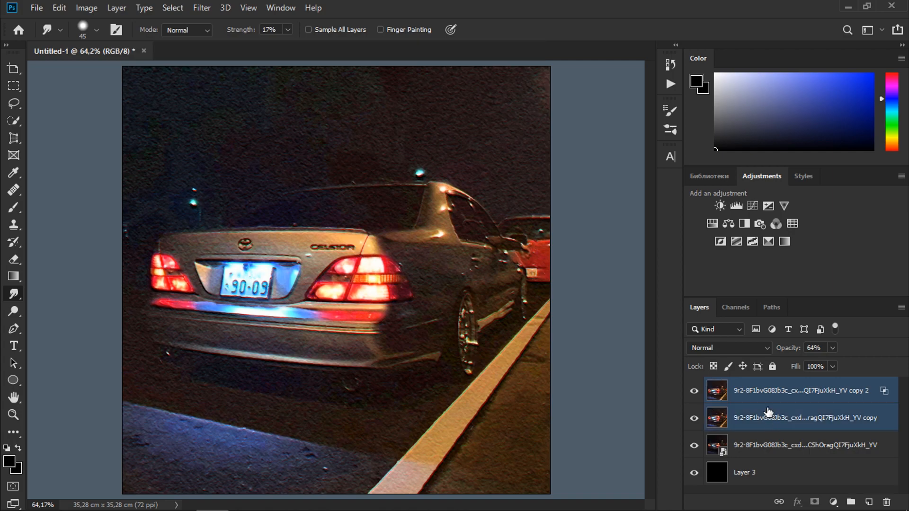
pyautogui.hotkey('ctrl', 'e')
pyautogui.click(695, 445)
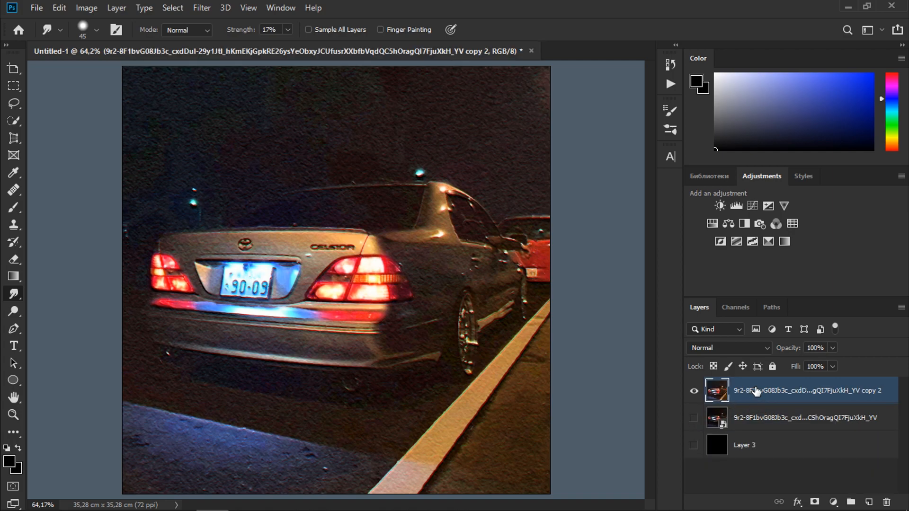
# Step: Start the Camera Raw Filter on the merged layer and set Temperature to +13 and Tint to -19
pyautogui.click(202, 7)
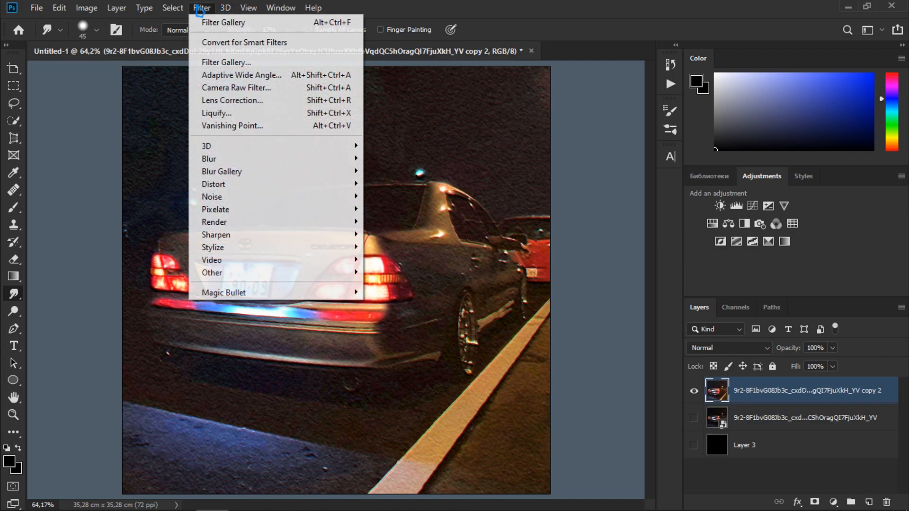
pyautogui.click(239, 90)
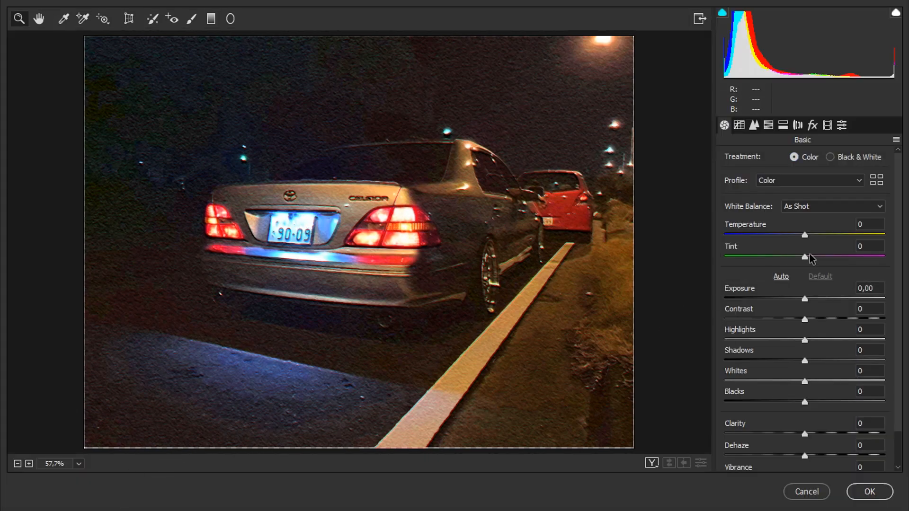
pyautogui.moveTo(807, 241); pyautogui.dragTo(790, 258)
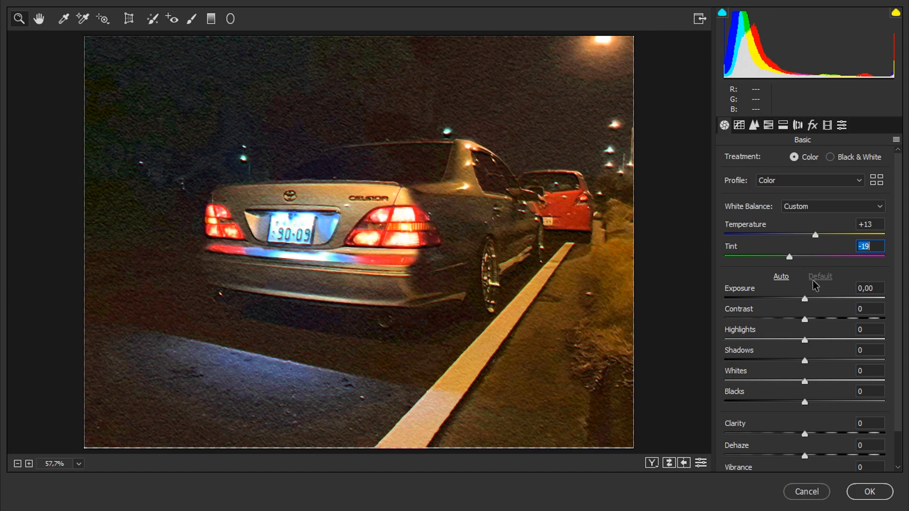
# Step: Set Exposure to -0.70, Contrast -19, Highlights -13, Shadows -20, Whites -33, Blacks -24 and Clarity +3
pyautogui.moveTo(807, 307); pyautogui.dragTo(785, 404)
pyautogui.scroll(-2, 781, 411)
pyautogui.click(806, 400)
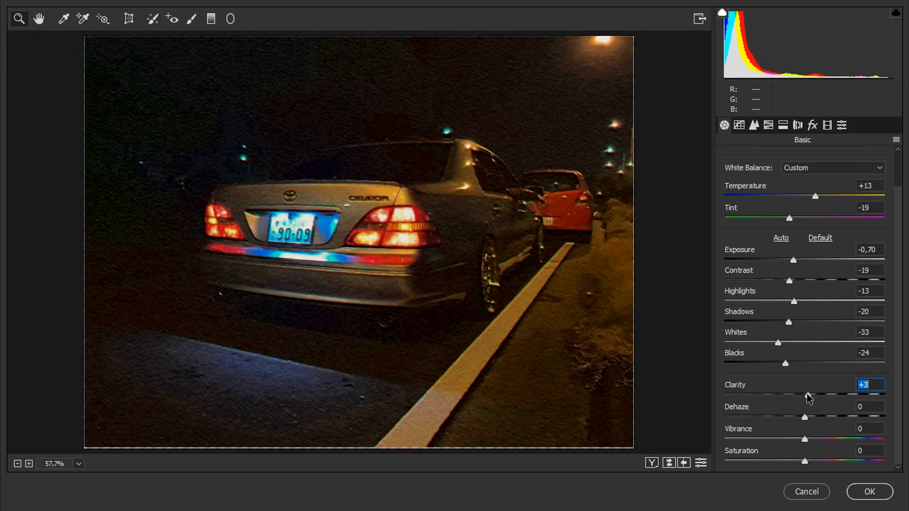
# Step: Add two points to the green channel's point tone curve, raising the lower one to input 52, output 57
pyautogui.click(739, 125)
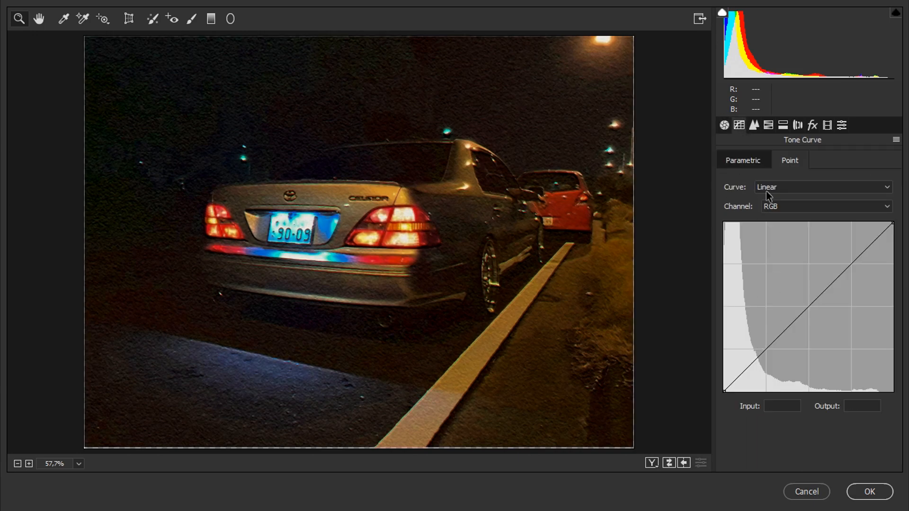
pyautogui.click(780, 214)
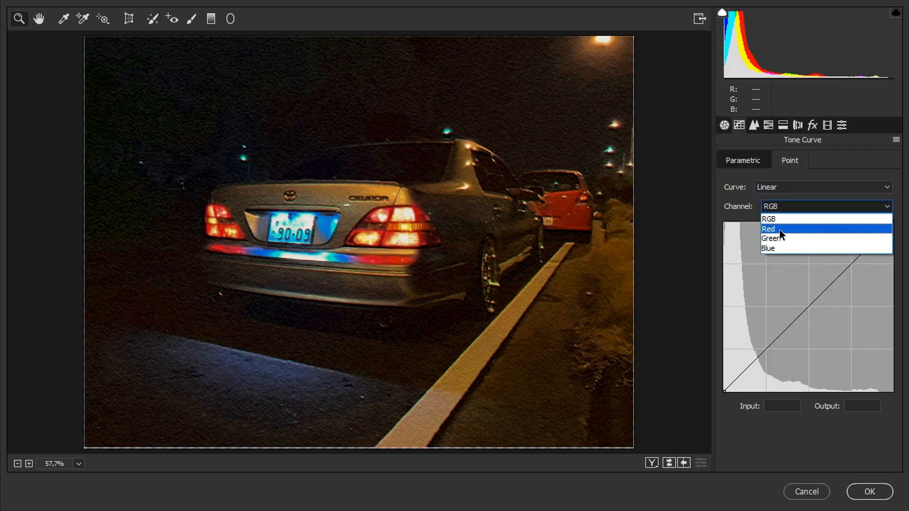
pyautogui.click(780, 239)
pyautogui.moveTo(761, 356); pyautogui.dragTo(761, 342)
pyautogui.click(781, 314)
pyautogui.moveTo(781, 313); pyautogui.dragTo(758, 354)
# Step: Shape the red channel's tone curve with a lower point at input 53, output 51 and another point near the midtones
pyautogui.click(785, 208)
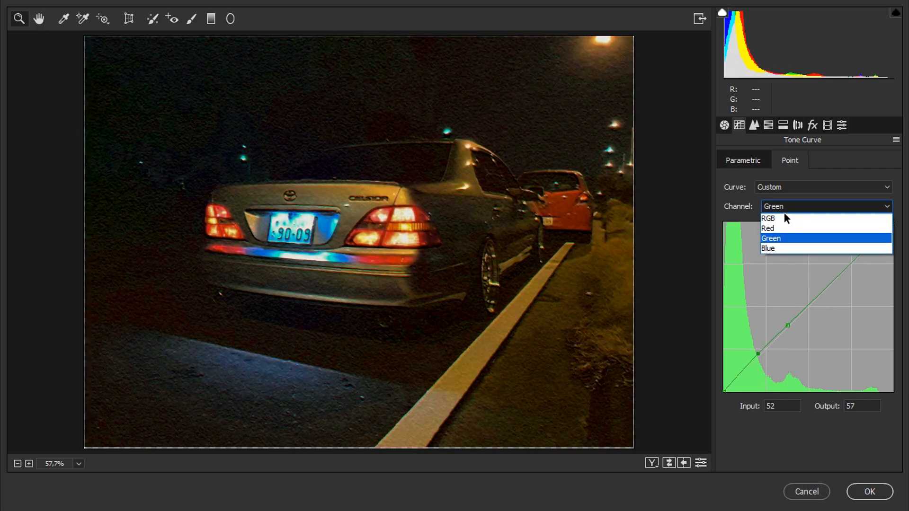
pyautogui.click(784, 227)
pyautogui.moveTo(768, 347); pyautogui.dragTo(765, 338)
pyautogui.moveTo(800, 301); pyautogui.dragTo(805, 306)
pyautogui.moveTo(764, 339); pyautogui.dragTo(759, 358)
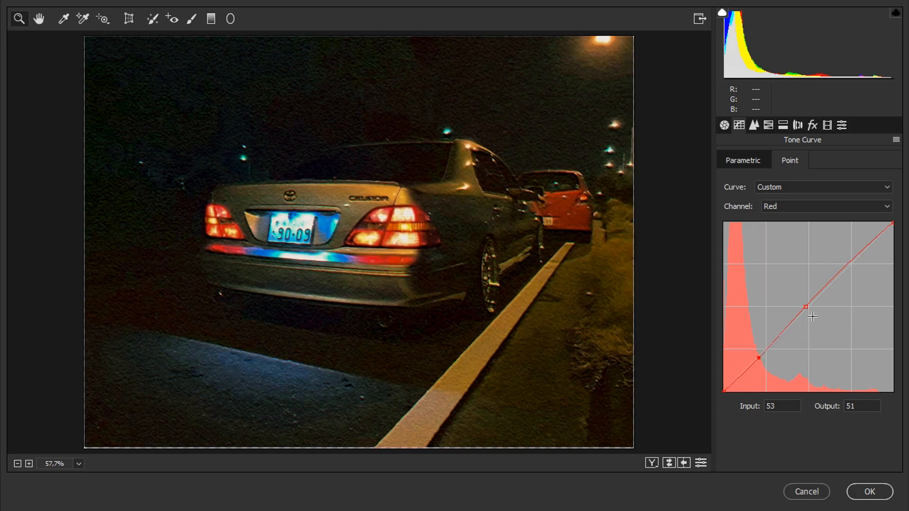
pyautogui.moveTo(806, 306); pyautogui.dragTo(801, 309)
# Step: In HSL Adjustments, set Reds hue to +15 and saturation of Yellows to -53, Aquas -62, Blues -62 and Purples -61, and apply the filter
pyautogui.click(769, 125)
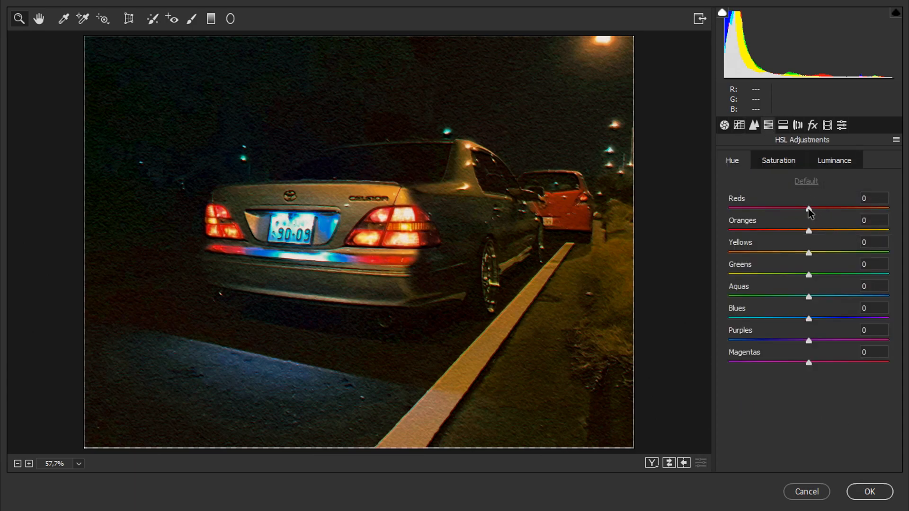
pyautogui.moveTo(807, 210)
pyautogui.mouseDown()
pyautogui.moveTo(783, 209)
pyautogui.moveTo(836, 209)
pyautogui.moveTo(821, 210)
pyautogui.mouseUp()
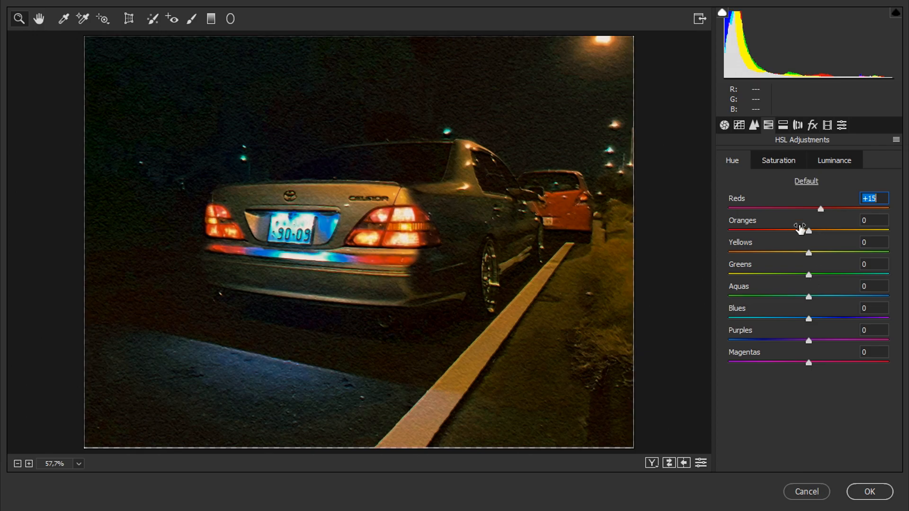
pyautogui.click(779, 160)
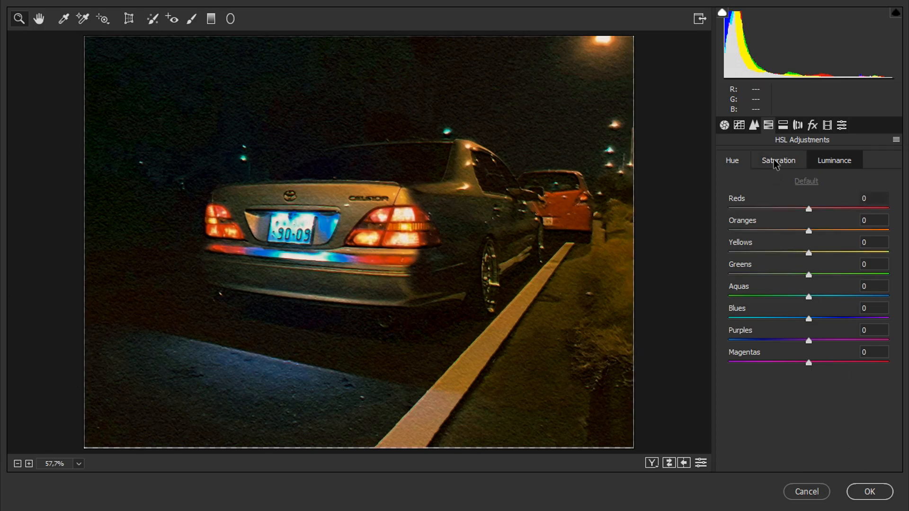
pyautogui.moveTo(807, 253); pyautogui.dragTo(767, 255)
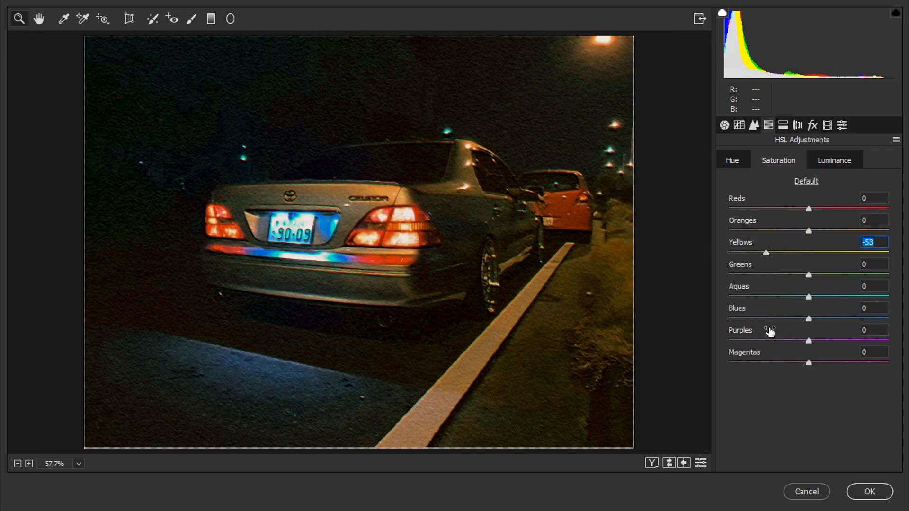
pyautogui.moveTo(765, 318)
pyautogui.mouseDown()
pyautogui.moveTo(749, 319)
pyautogui.moveTo(760, 319)
pyautogui.mouseUp()
pyautogui.moveTo(809, 296); pyautogui.dragTo(760, 299)
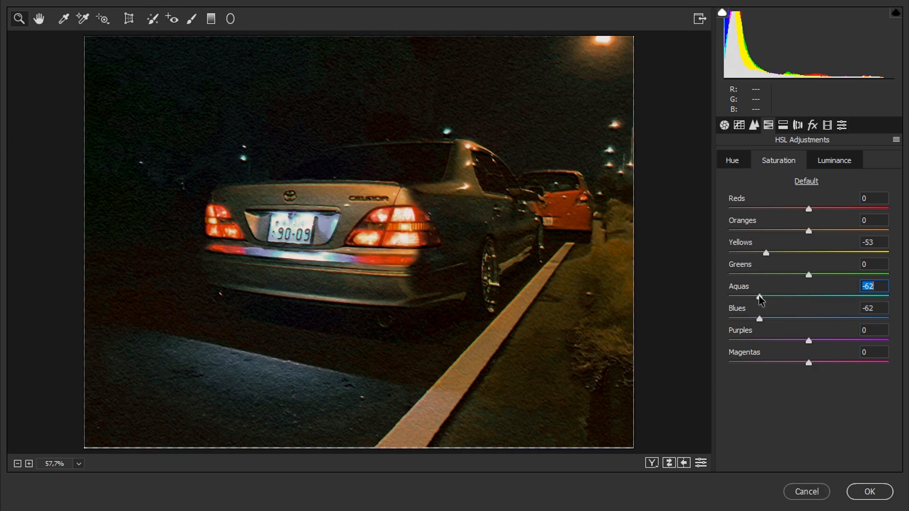
pyautogui.moveTo(777, 340); pyautogui.dragTo(760, 336)
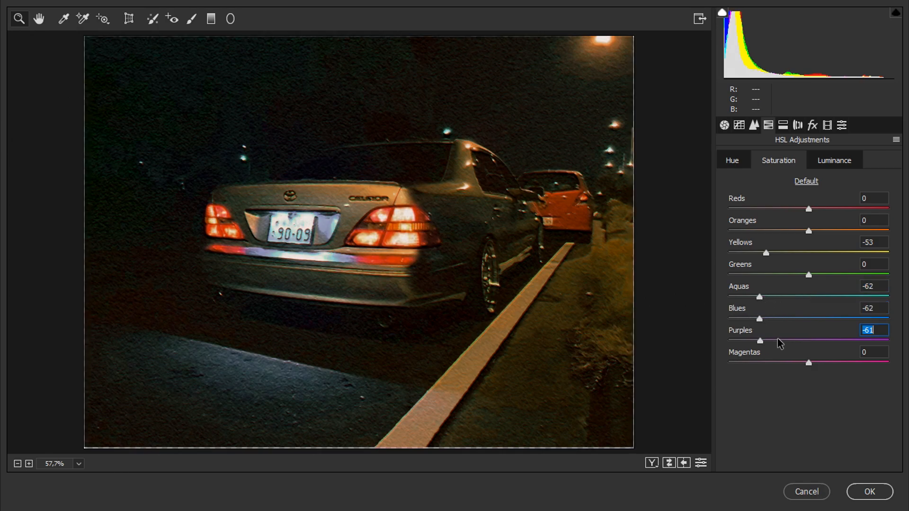
pyautogui.click(862, 487)
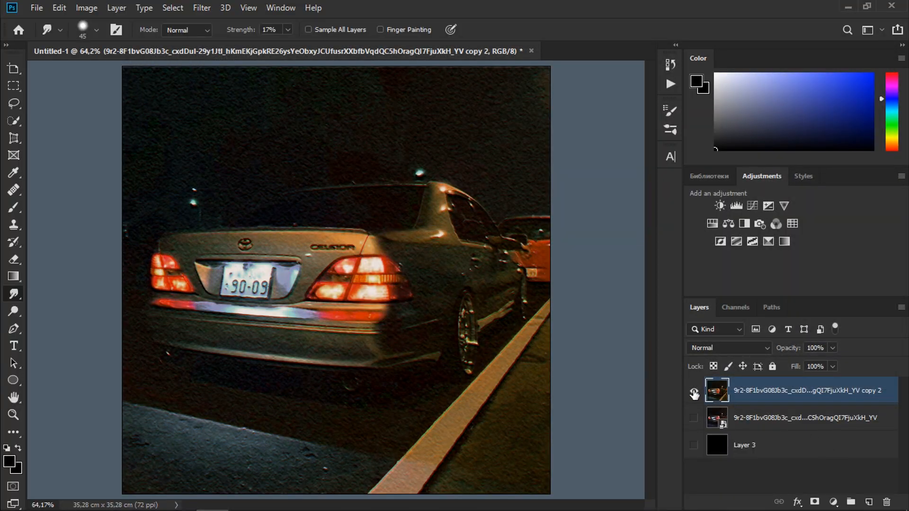
# Step: Compare the edited car photo with the original by toggling the visibility of the edited layer
pyautogui.scroll(-3, 570, 315)
pyautogui.scroll(3, 548, 300)
pyautogui.scroll(-1, 548, 301)
pyautogui.click(694, 391)
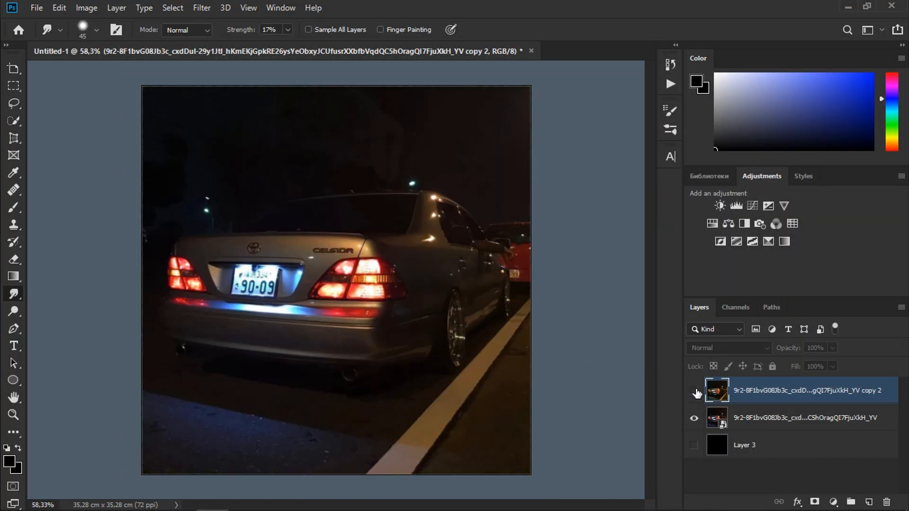
pyautogui.click(694, 391)
pyautogui.click(694, 392)
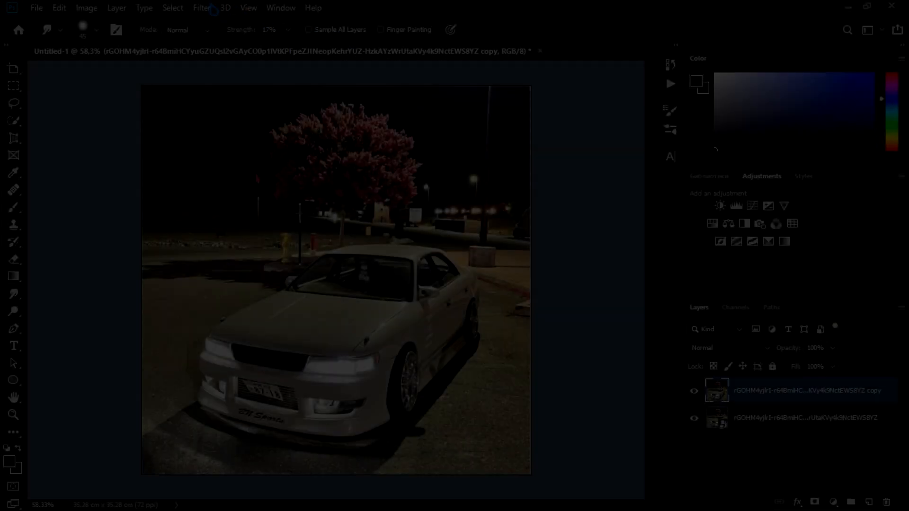
# Step: Start the Filter Gallery on the duplicated white car layer and replace the Craquelure effect with Grain
pyautogui.click(202, 7)
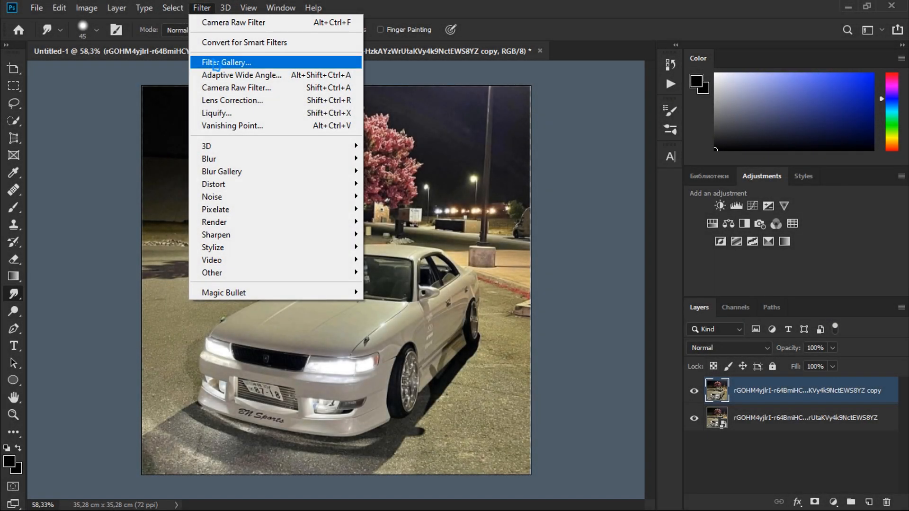
pyautogui.click(216, 63)
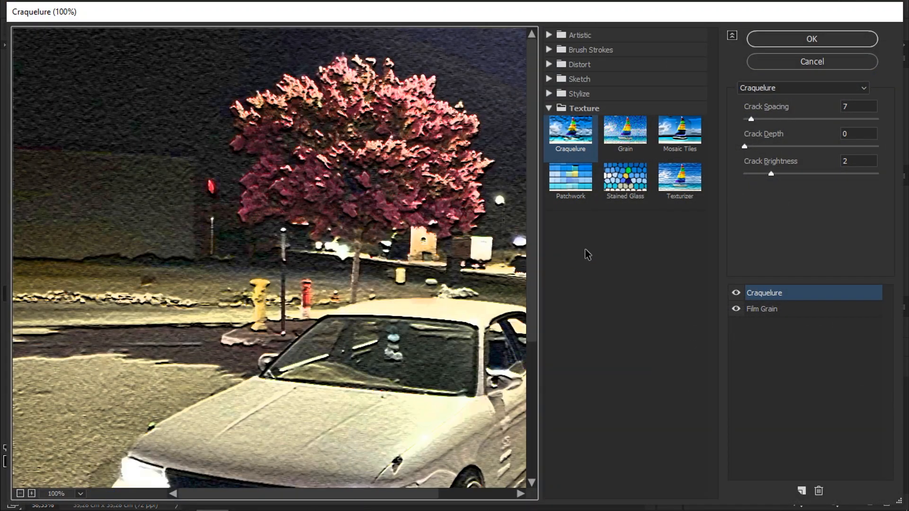
pyautogui.click(624, 151)
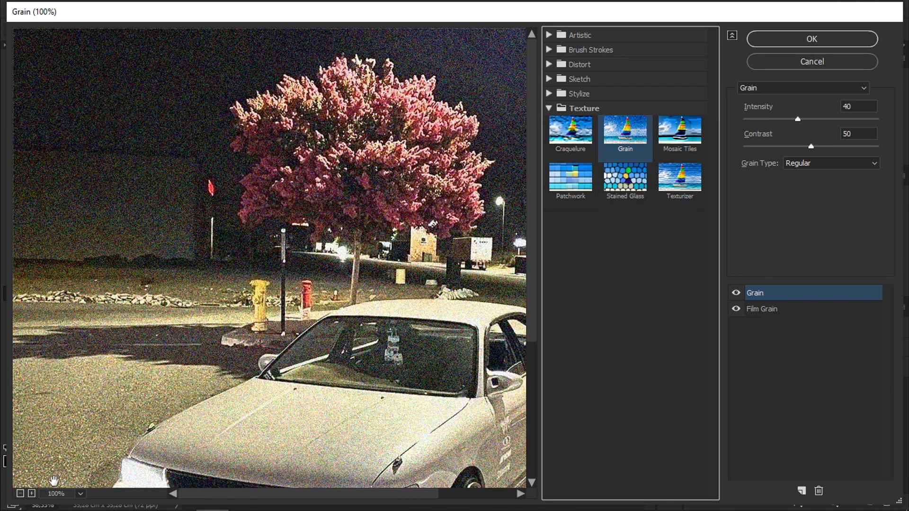
pyautogui.click(20, 494)
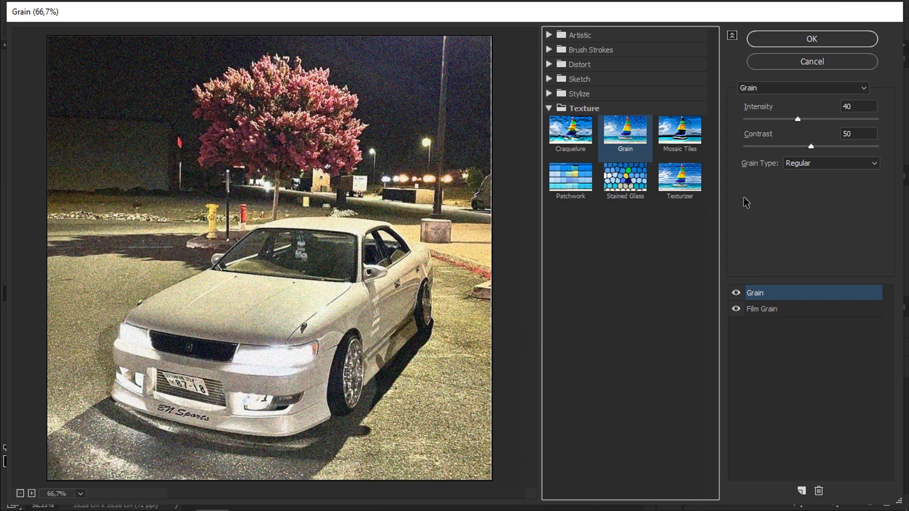
# Step: Set the Grain effect's Intensity to 12 and Contrast to 37
pyautogui.click(783, 148)
pyautogui.moveTo(772, 147); pyautogui.dragTo(767, 146)
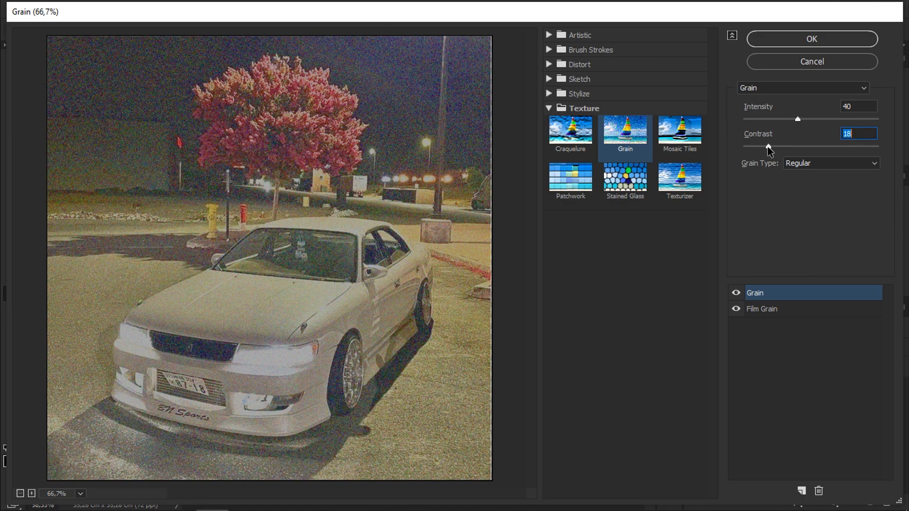
pyautogui.click(791, 147)
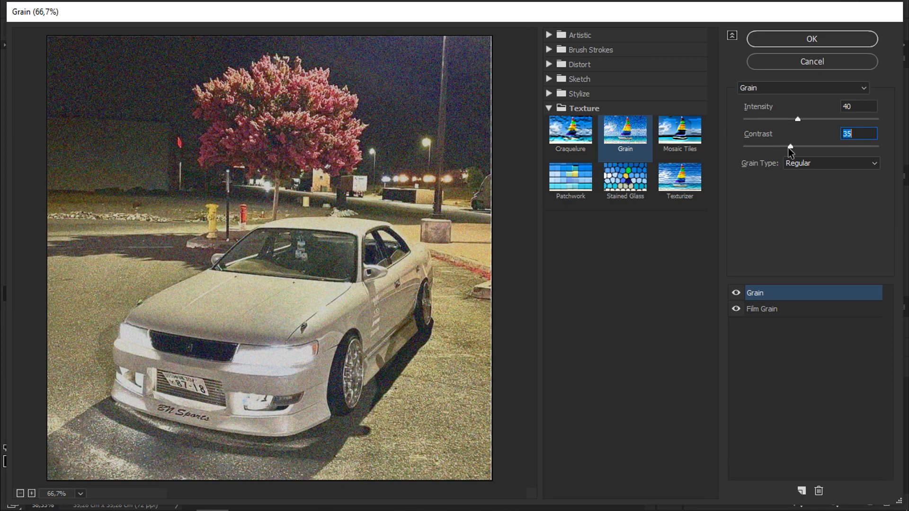
pyautogui.moveTo(784, 120); pyautogui.dragTo(776, 119)
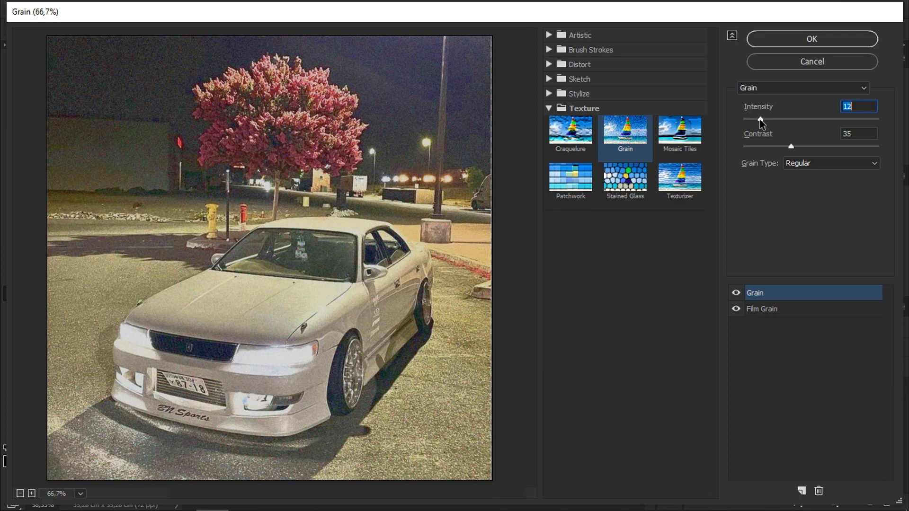
pyautogui.moveTo(797, 148); pyautogui.dragTo(788, 151)
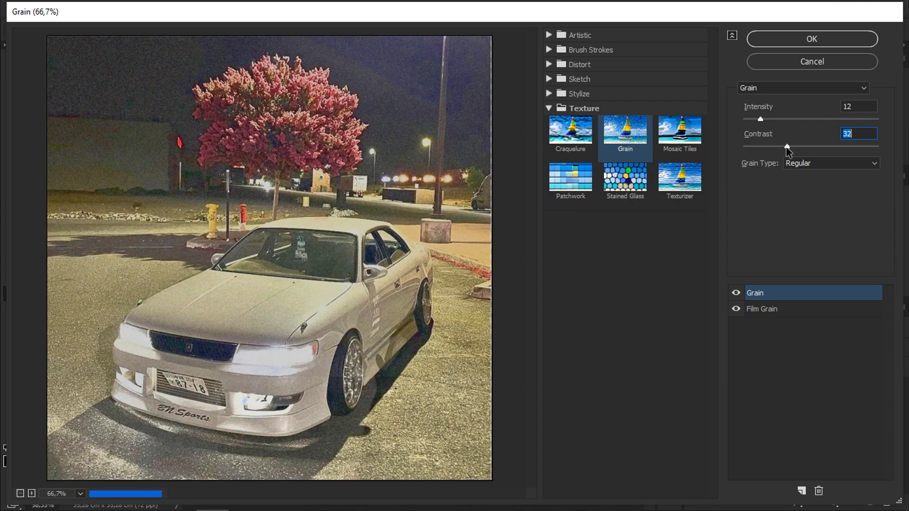
pyautogui.click(794, 147)
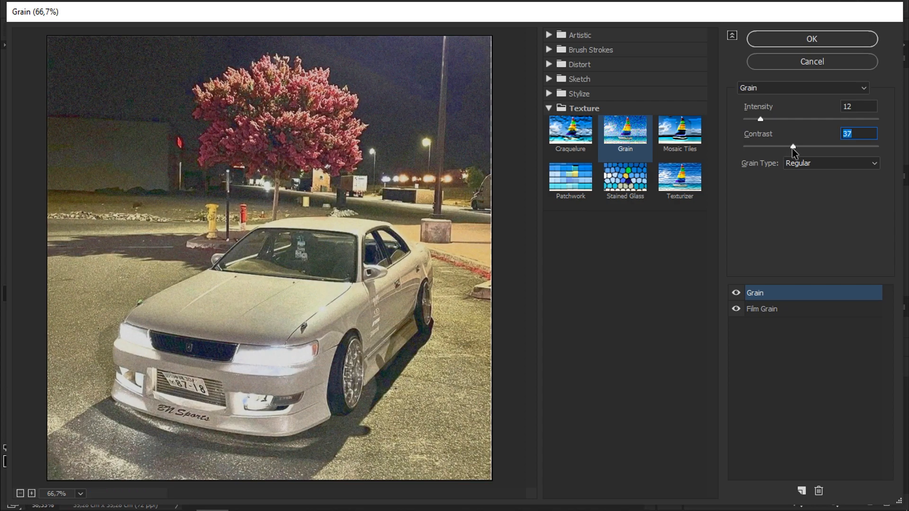
# Step: Add a new effect layer above the Grain effect and change it to the Artistic Film Grain filter
pyautogui.click(801, 491)
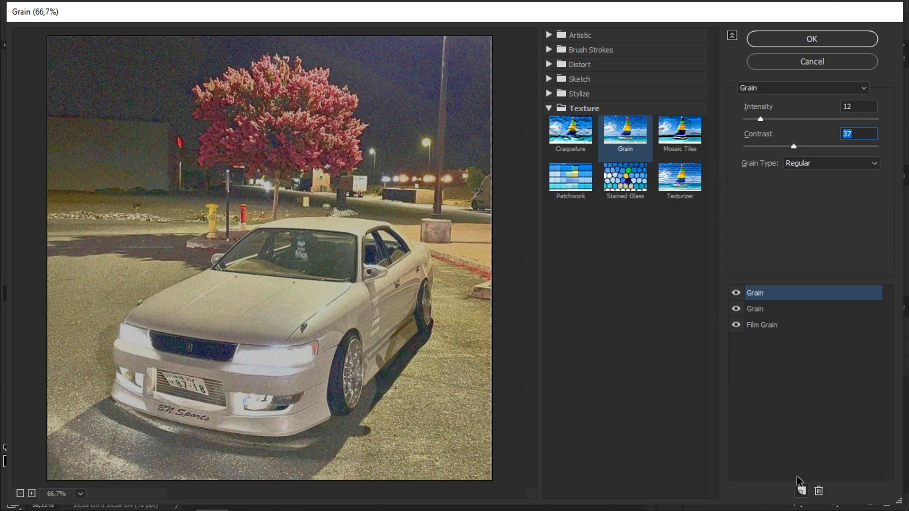
pyautogui.click(547, 95)
pyautogui.click(548, 80)
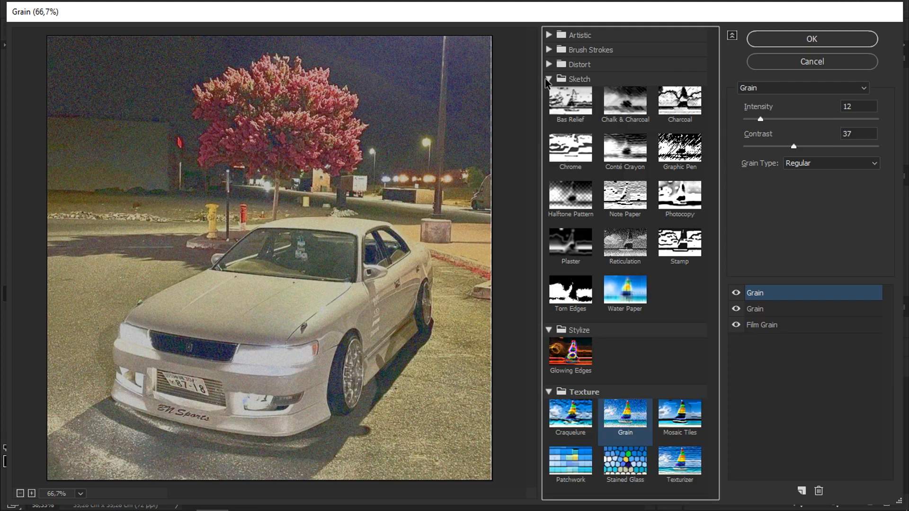
pyautogui.click(548, 64)
pyautogui.click(549, 50)
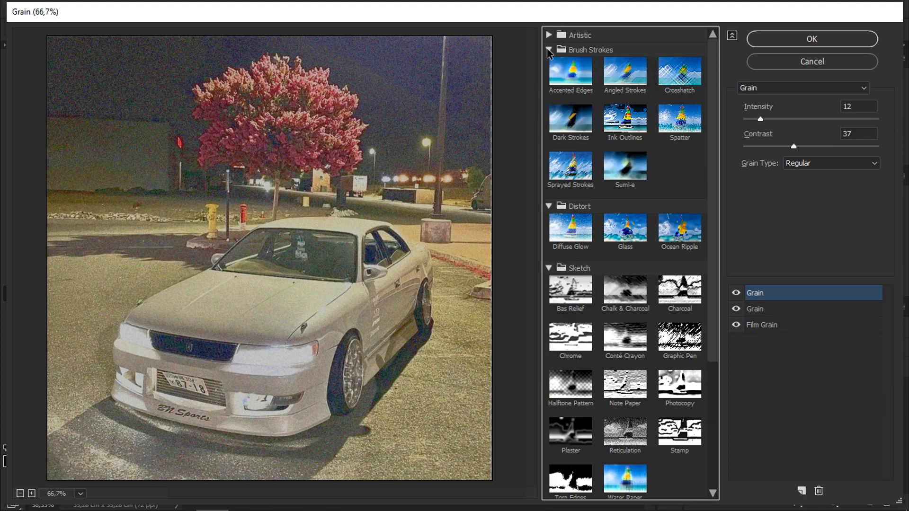
pyautogui.click(549, 35)
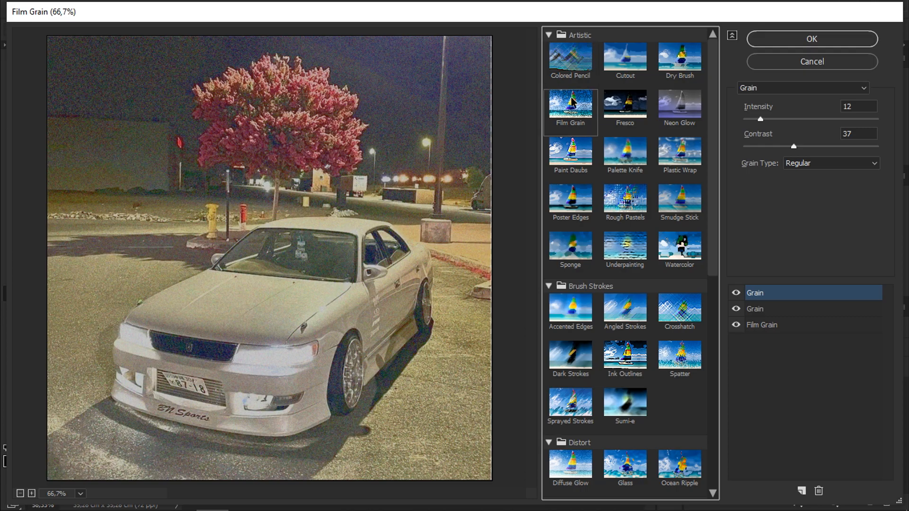
pyautogui.click(572, 105)
# Step: Set the upper Film Grain effect to Grain 1, Highlight Area 1 and Intensity 4, and apply the filter stack
pyautogui.moveTo(763, 119); pyautogui.dragTo(751, 146)
pyautogui.click(776, 174)
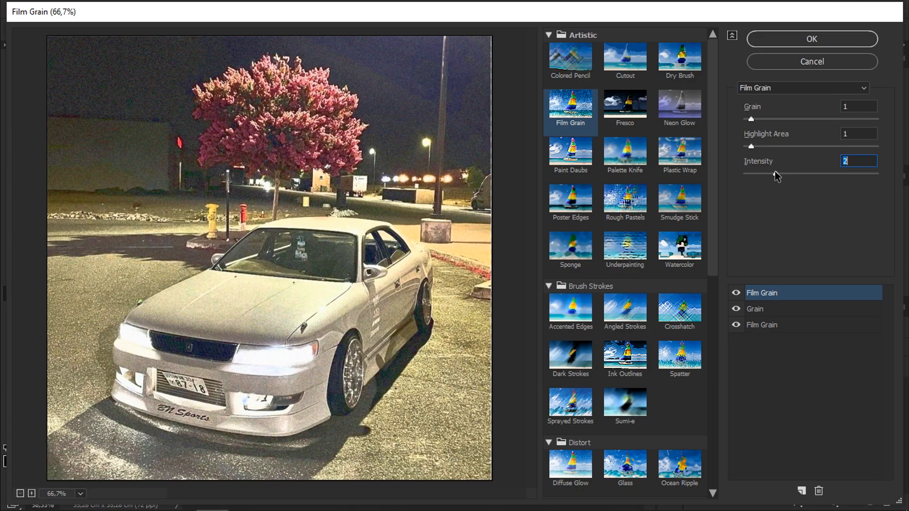
pyautogui.click(802, 174)
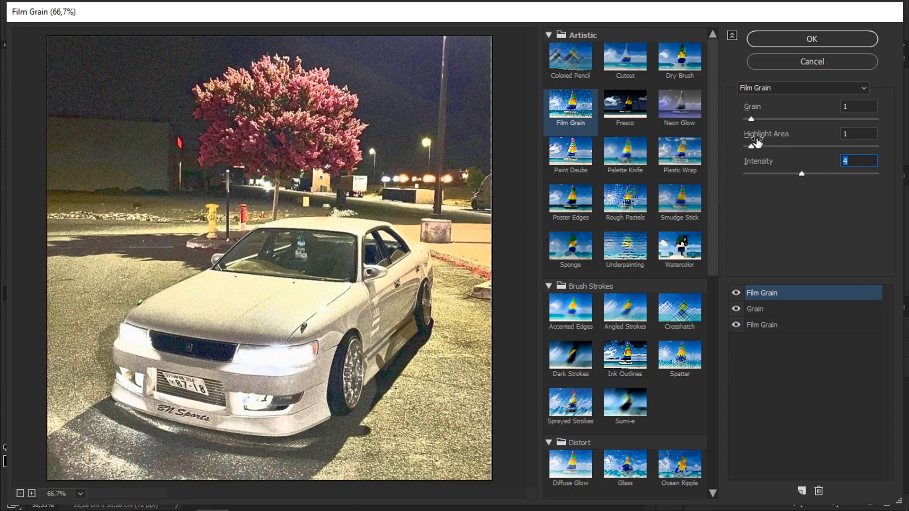
pyautogui.click(787, 44)
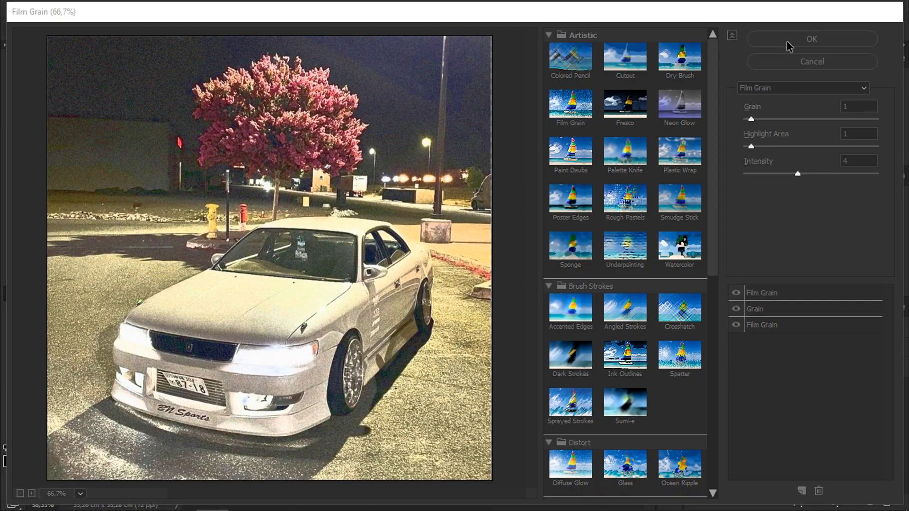
# Step: Start the Camera Raw Filter on the filtered layer and set Temperature to -13 and Tint to +16
pyautogui.click(203, 9)
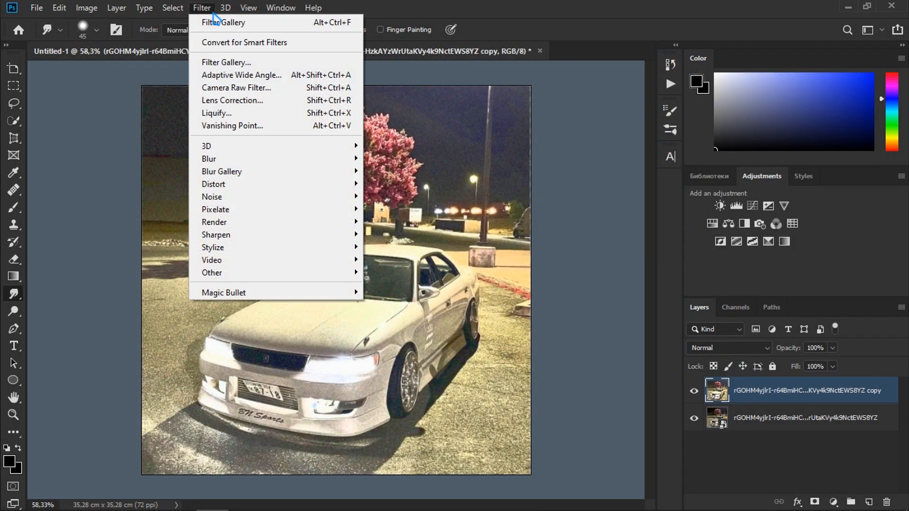
pyautogui.click(248, 89)
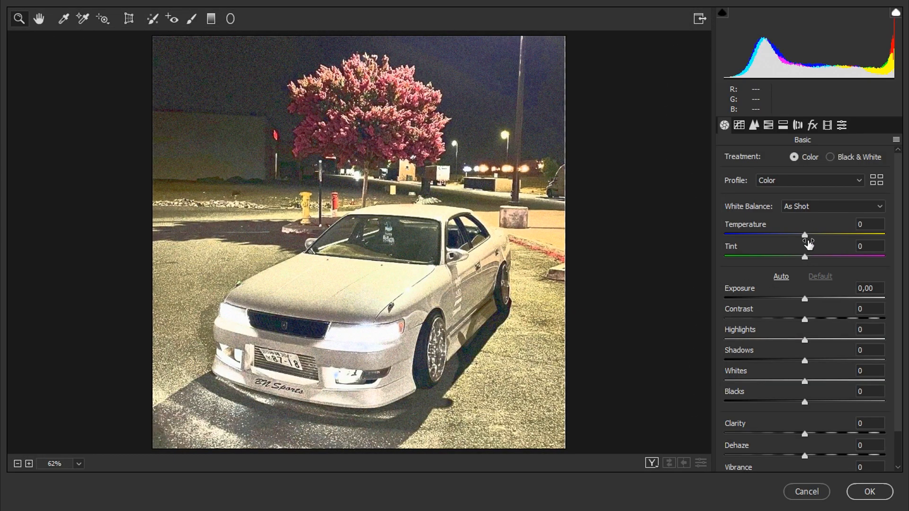
pyautogui.moveTo(805, 237); pyautogui.dragTo(820, 260)
# Step: Set Exposure to -0.90, Contrast -38, Highlights -27, Shadows -38 and Whites +46
pyautogui.moveTo(804, 298); pyautogui.dragTo(775, 325)
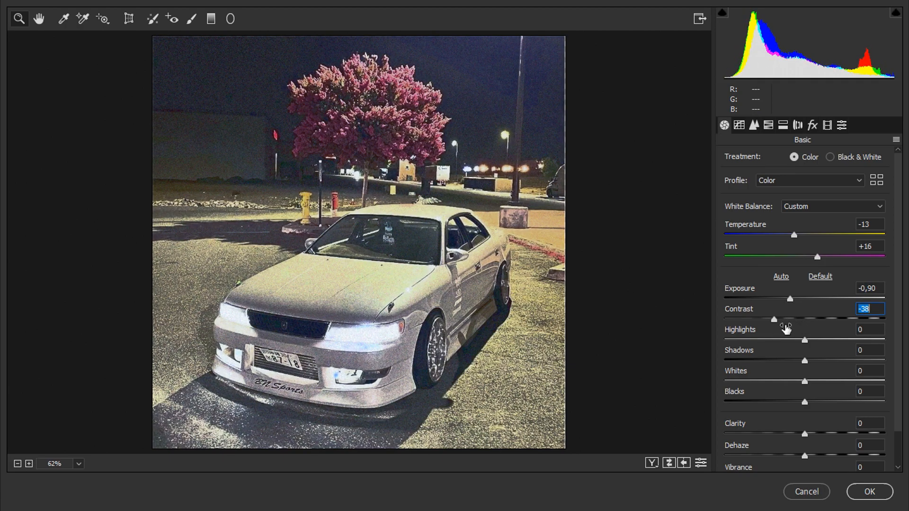
pyautogui.scroll(-1, 765, 334)
pyautogui.moveTo(804, 301); pyautogui.dragTo(842, 345)
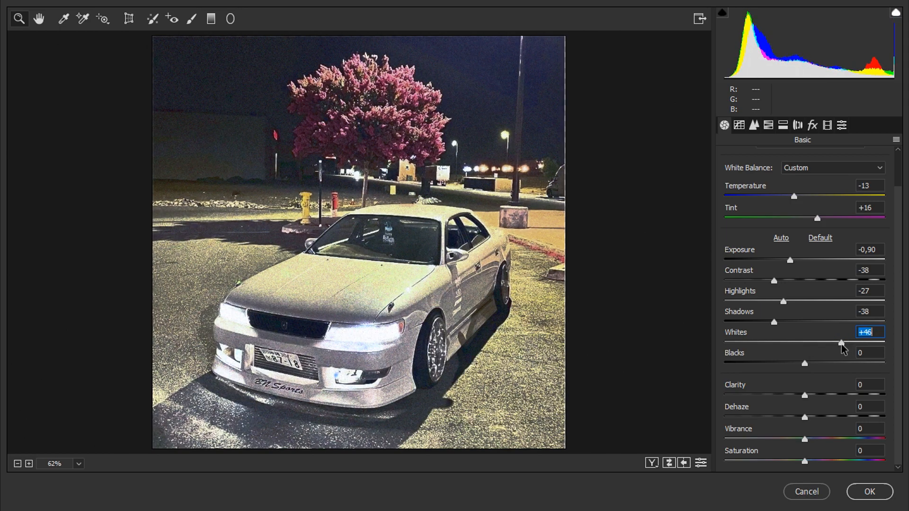
# Step: Shape the green channel's point tone curve with points at input 68, output 77 and input 164, output 163
pyautogui.click(743, 128)
pyautogui.click(795, 211)
pyautogui.click(792, 242)
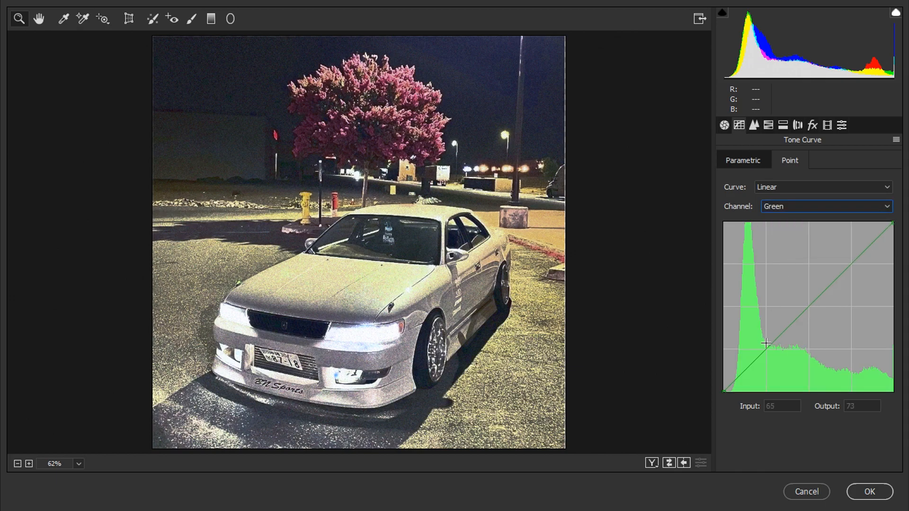
pyautogui.click(831, 280)
pyautogui.moveTo(772, 342)
pyautogui.mouseDown()
pyautogui.moveTo(768, 331)
pyautogui.moveTo(767, 340)
pyautogui.mouseUp()
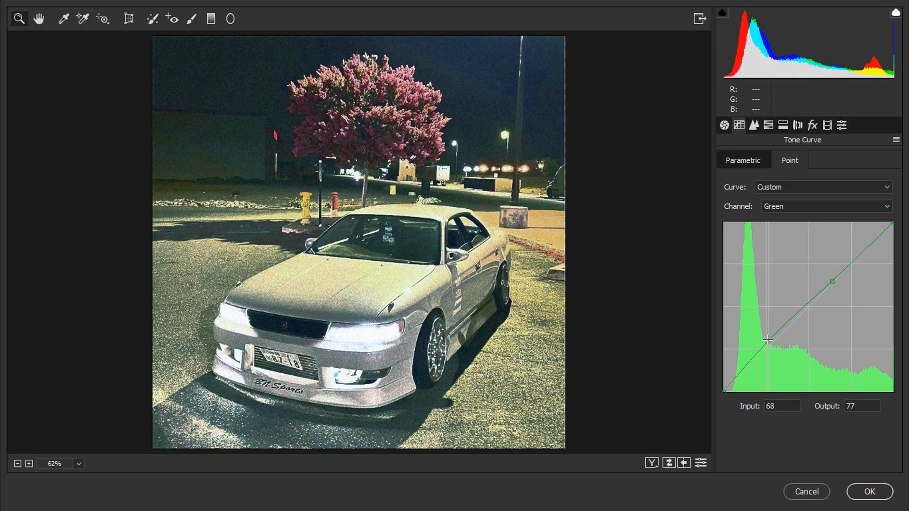
pyautogui.moveTo(832, 281); pyautogui.dragTo(833, 283)
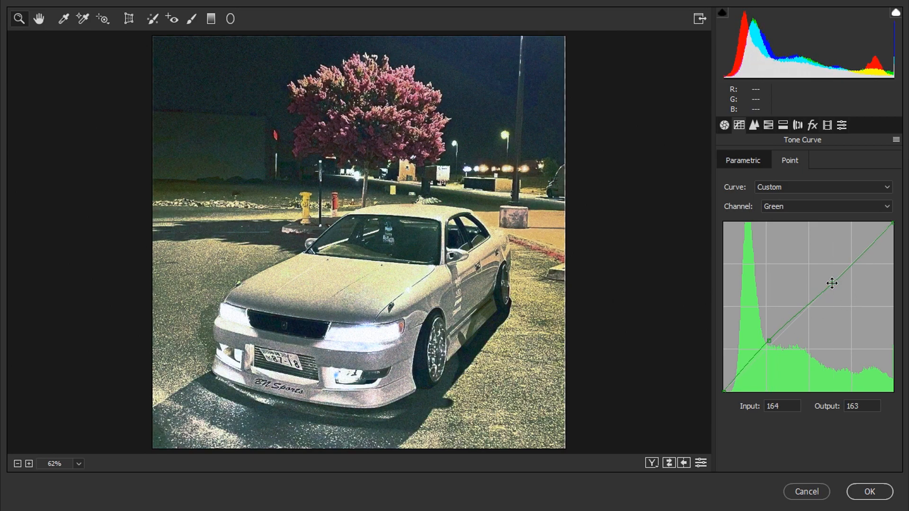
# Step: Shape the blue channel's tone curve with a lower point at input 51, output 59 and another point above the midtones
pyautogui.click(780, 206)
pyautogui.click(781, 247)
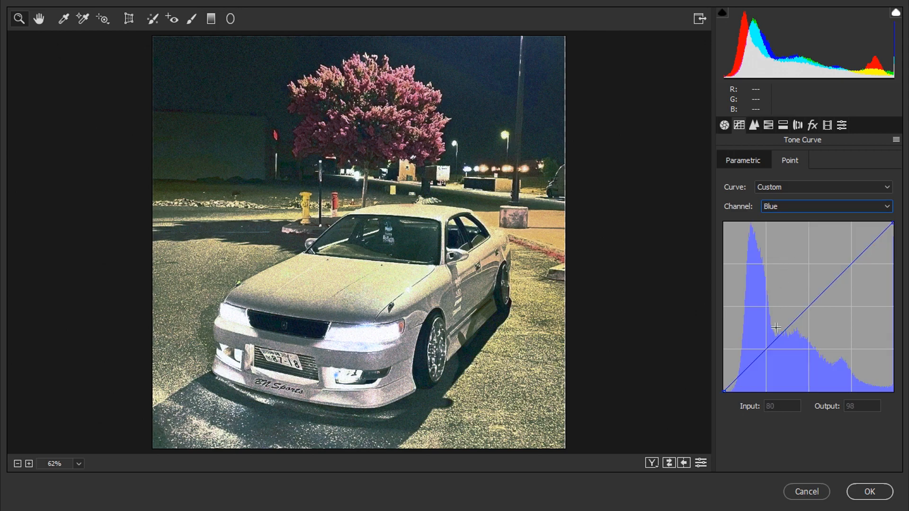
pyautogui.moveTo(766, 344); pyautogui.dragTo(769, 353)
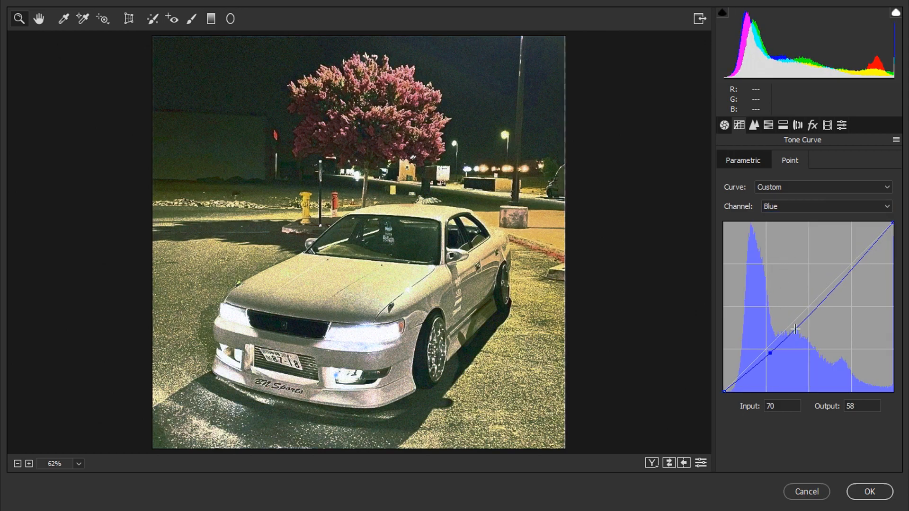
pyautogui.moveTo(825, 298); pyautogui.dragTo(819, 291)
pyautogui.moveTo(771, 354); pyautogui.dragTo(758, 352)
# Step: Shape the red channel's tone curve with a point in the shadows and another at input 103, output 110
pyautogui.click(774, 207)
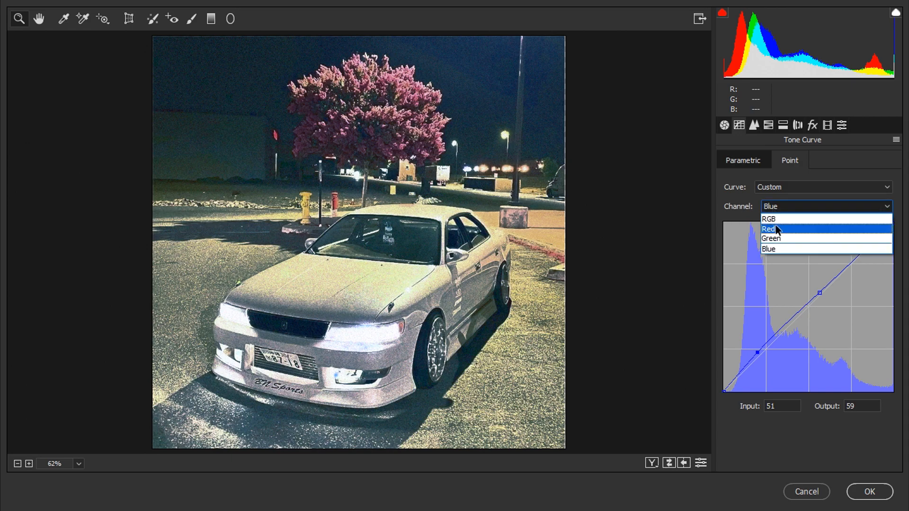
pyautogui.click(775, 215)
pyautogui.moveTo(772, 343); pyautogui.dragTo(791, 317)
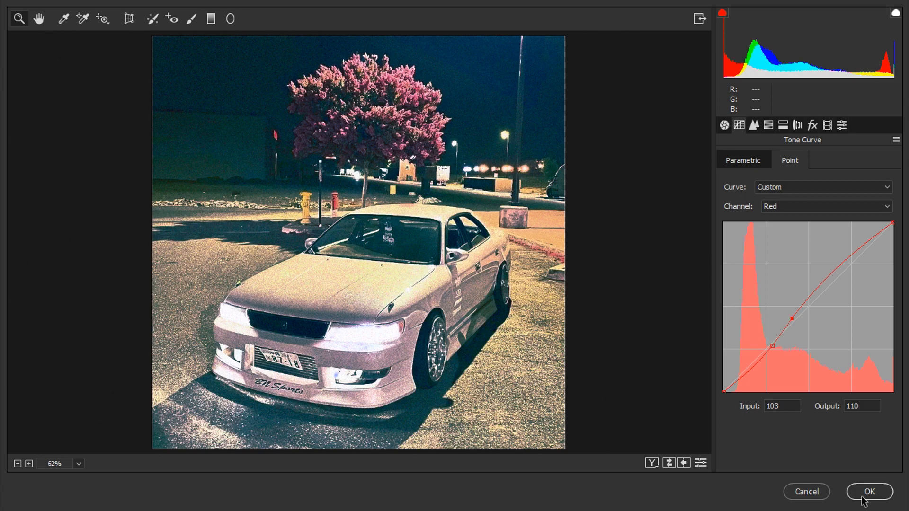
# Step: Set the HSL saturation of Reds to -63, Oranges to -74 and Greens to -65
pyautogui.click(767, 125)
pyautogui.moveTo(809, 231); pyautogui.dragTo(751, 233)
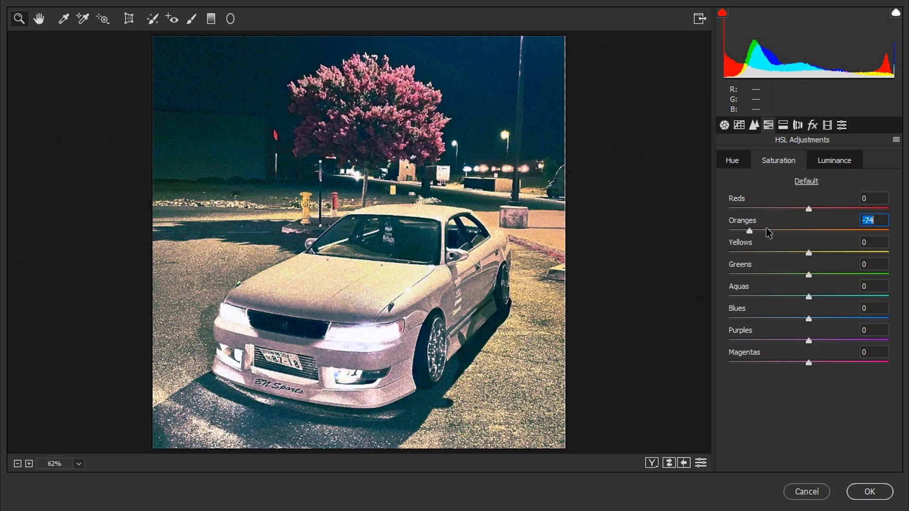
pyautogui.moveTo(784, 208); pyautogui.dragTo(759, 212)
pyautogui.moveTo(784, 274); pyautogui.dragTo(756, 276)
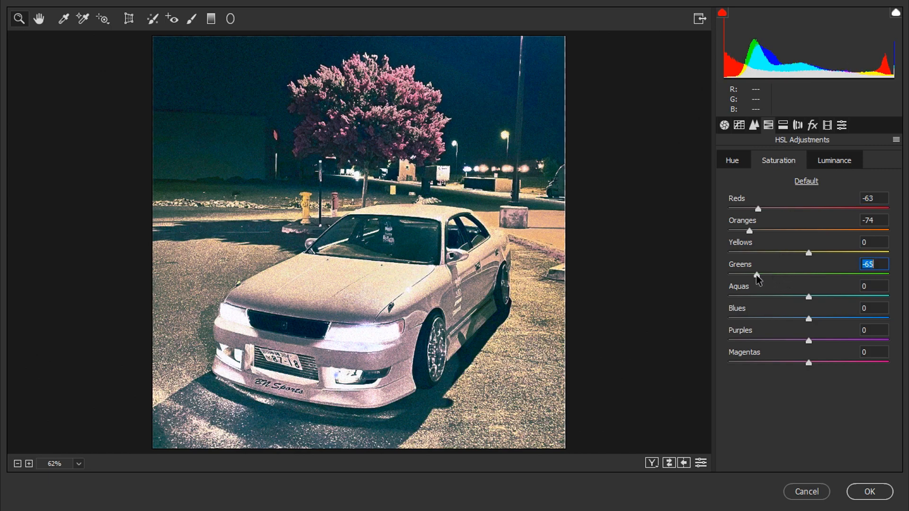
pyautogui.click(735, 161)
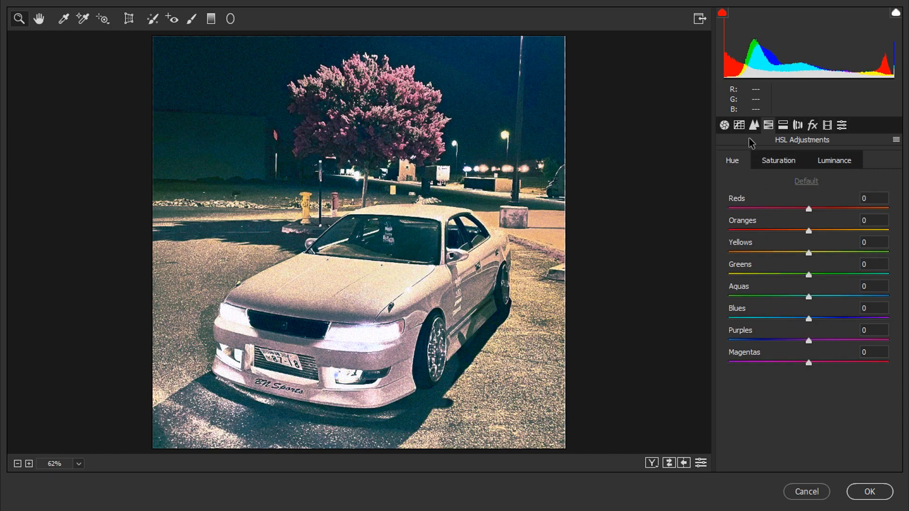
# Step: Adjust the green channel curve's lower point to input 68, output 73 and apply the Camera Raw filter
pyautogui.click(739, 125)
pyautogui.click(786, 212)
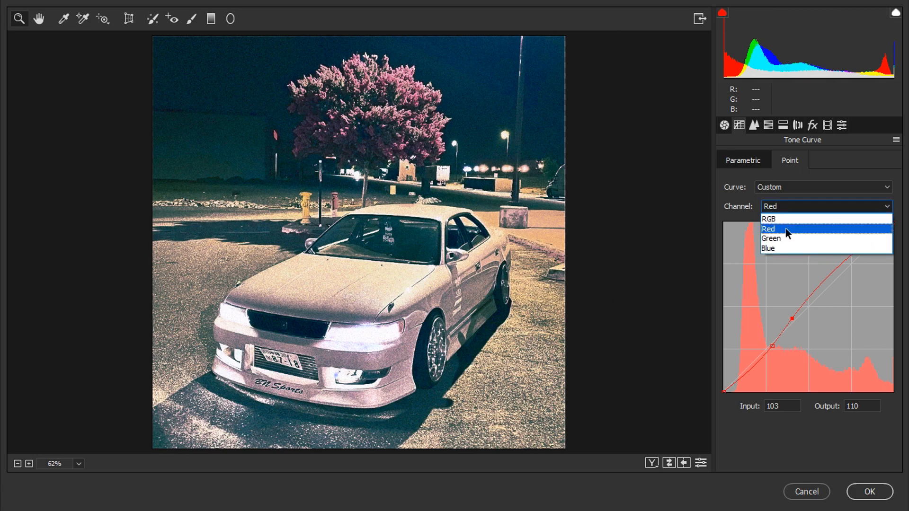
pyautogui.click(787, 238)
pyautogui.moveTo(767, 340); pyautogui.dragTo(769, 343)
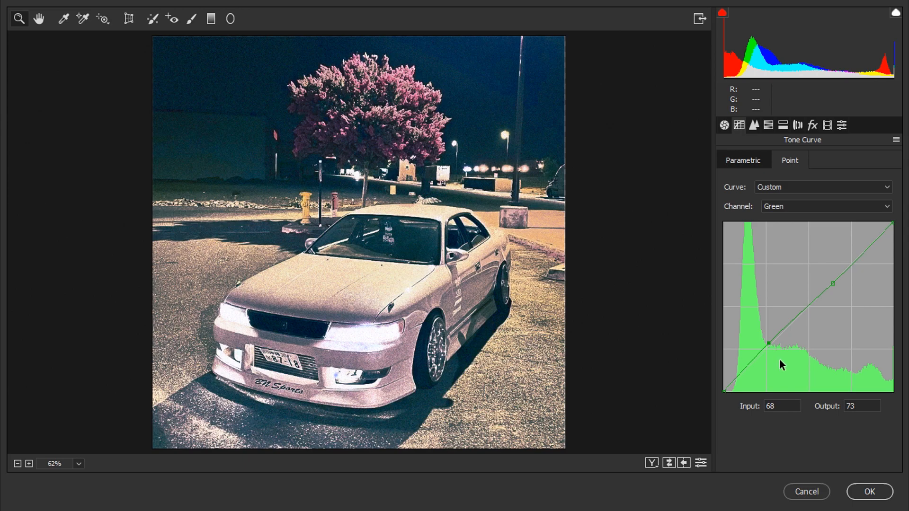
pyautogui.click(871, 492)
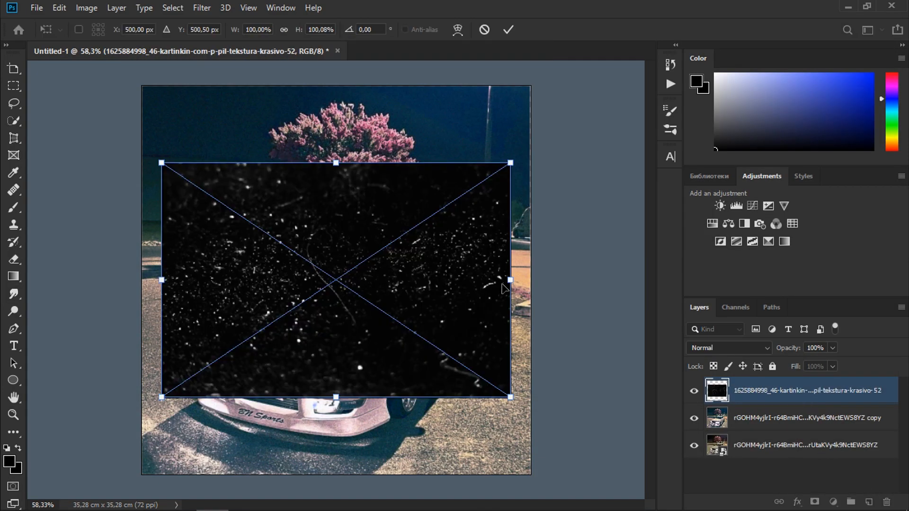
# Step: Scale the placed dust texture to about 169% so it covers the whole canvas, and commit the placement
pyautogui.moveTo(503, 288); pyautogui.dragTo(674, 279)
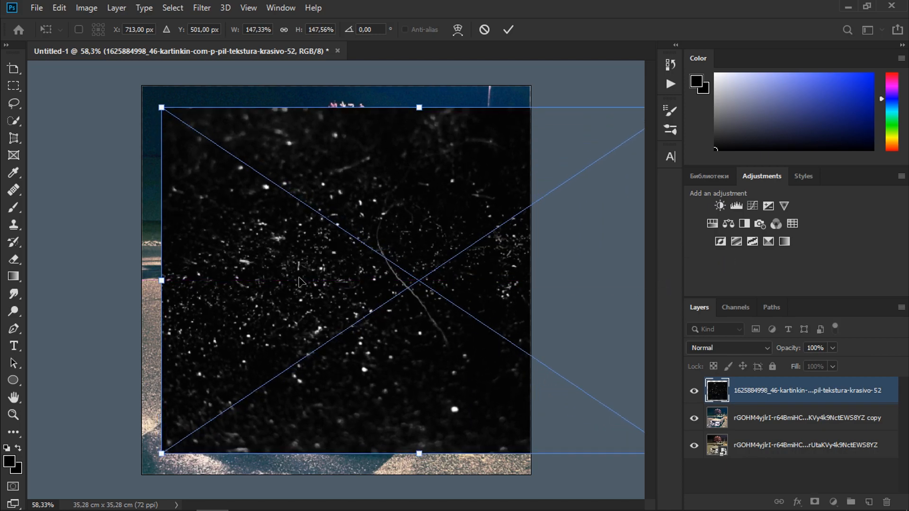
pyautogui.moveTo(162, 283); pyautogui.dragTo(102, 281)
pyautogui.moveTo(236, 261); pyautogui.dragTo(237, 260)
pyautogui.moveTo(384, 470); pyautogui.dragTo(386, 482)
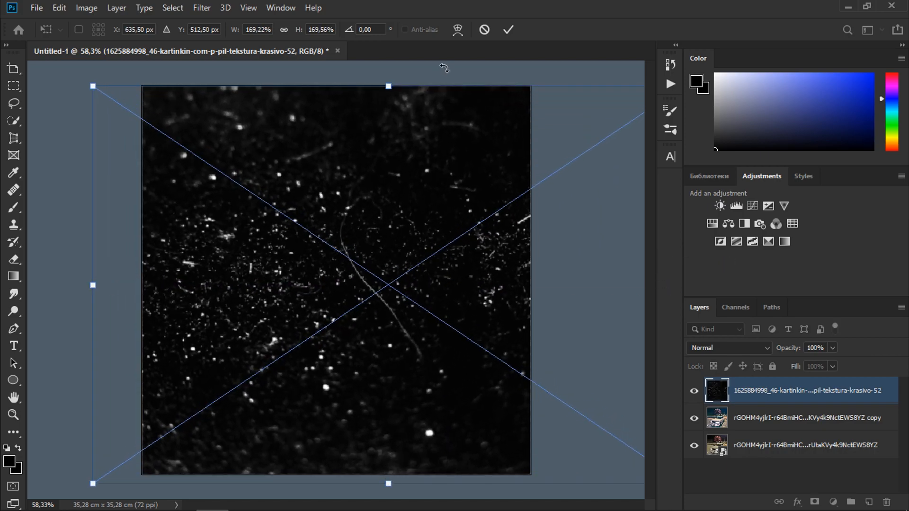
pyautogui.click(508, 29)
# Step: Blend the dust texture layer in Lighten mode at 26% opacity
pyautogui.click(719, 349)
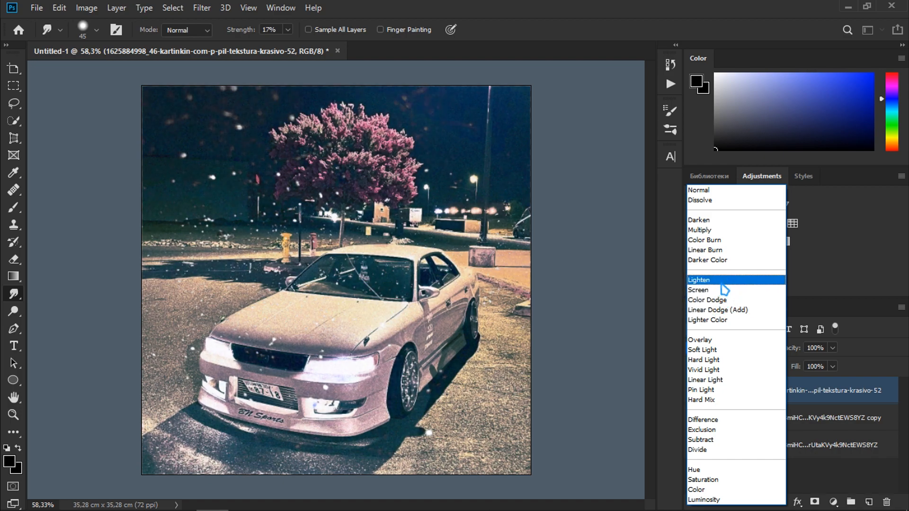
pyautogui.click(721, 282)
pyautogui.click(833, 348)
pyautogui.moveTo(836, 362); pyautogui.dragTo(798, 367)
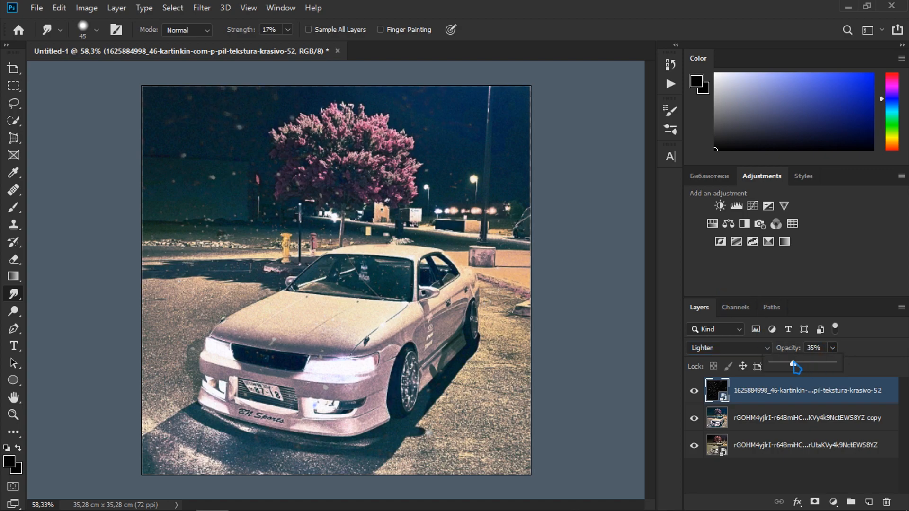
pyautogui.click(781, 400)
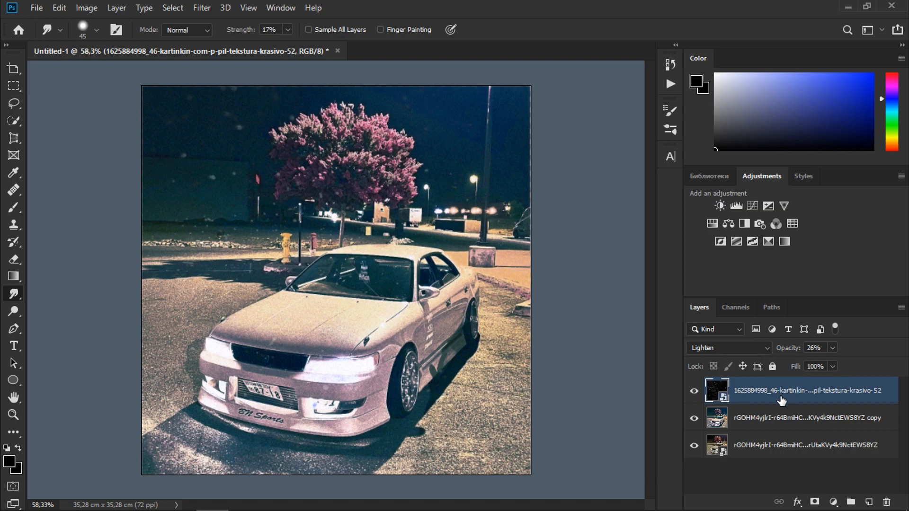
# Step: Add a Hue/Saturation adjustment above the filtered photo copy with Hue +2, Saturation -22 and Lightness -26
pyautogui.click(767, 420)
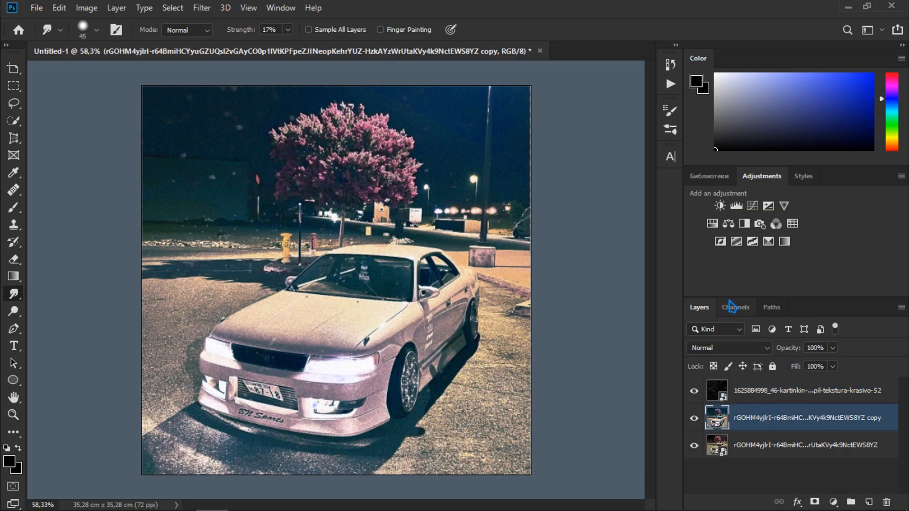
pyautogui.click(716, 225)
pyautogui.moveTo(616, 312); pyautogui.dragTo(599, 338)
pyautogui.moveTo(617, 284); pyautogui.dragTo(618, 285)
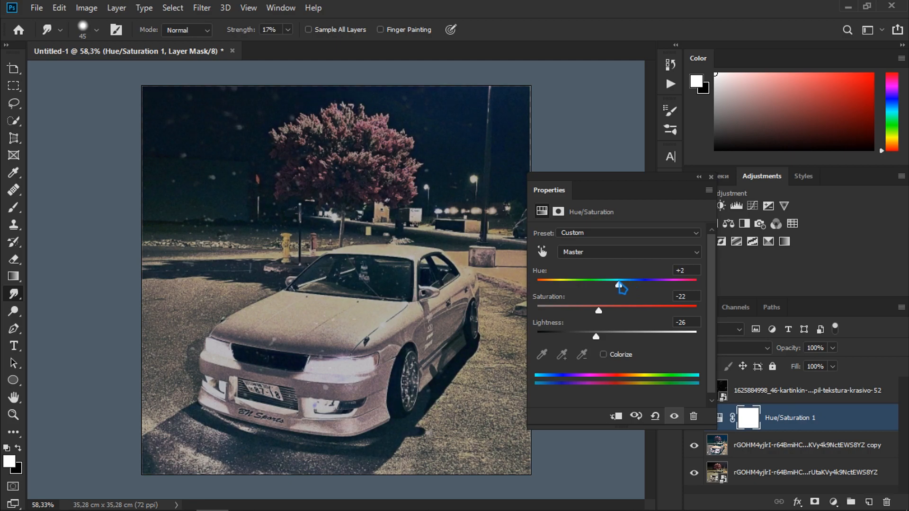
pyautogui.click(712, 178)
# Step: Duplicate the dust texture layer and transform the copy so it sits differently over the photo
pyautogui.click(761, 396)
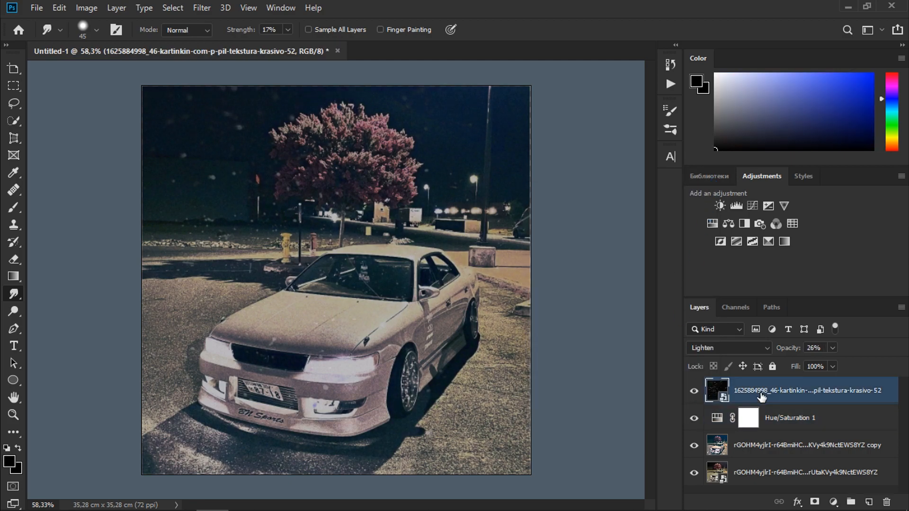
pyautogui.hotkey('ctrl', 'j')
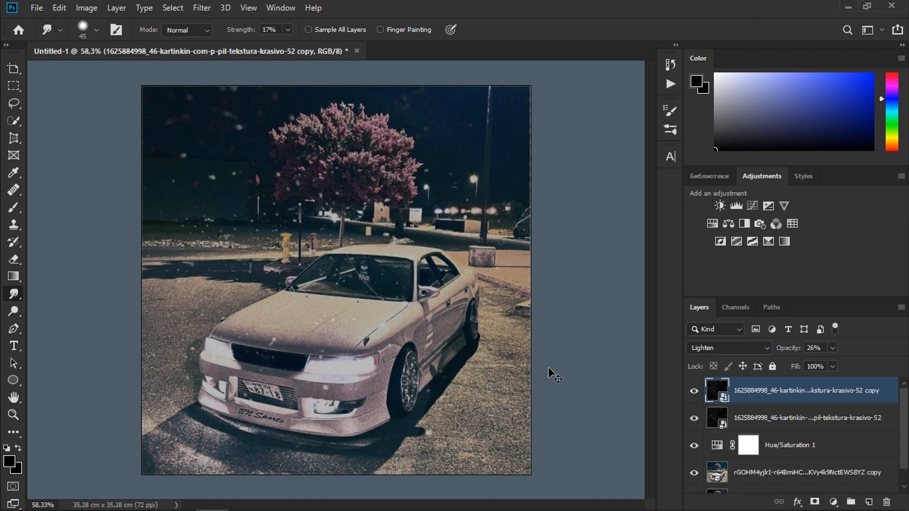
pyautogui.hotkey('ctrl', 't')
pyautogui.moveTo(482, 346); pyautogui.dragTo(443, 317)
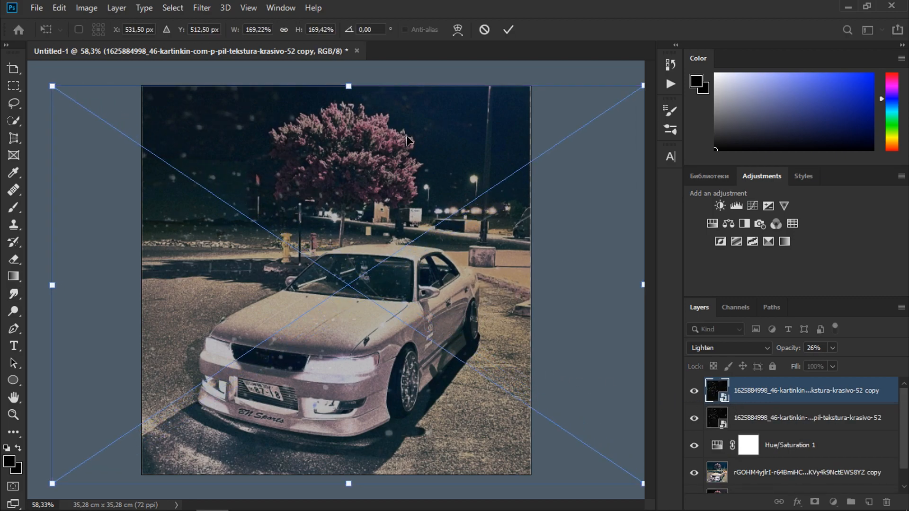
pyautogui.moveTo(414, 79); pyautogui.dragTo(337, 80)
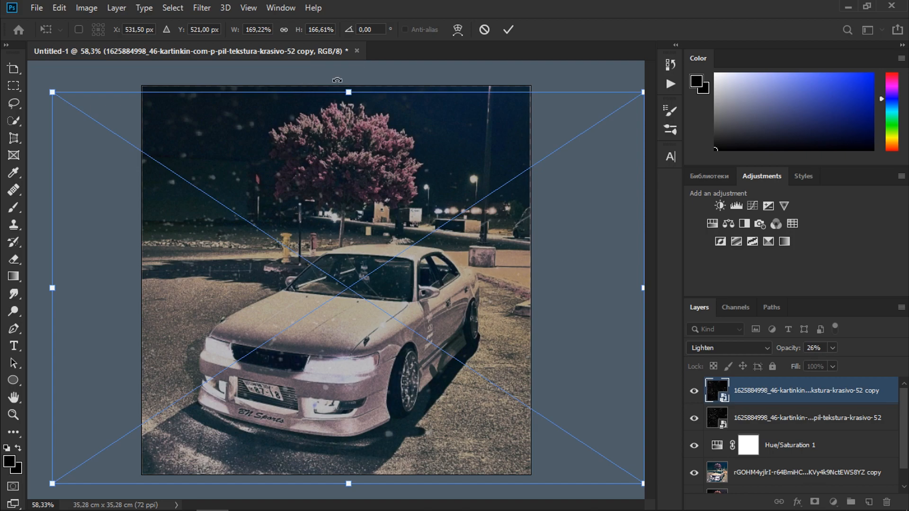
pyautogui.rightClick(374, 209)
pyautogui.click(415, 314)
pyautogui.moveTo(408, 304)
pyautogui.mouseDown()
pyautogui.moveTo(441, 299)
pyautogui.moveTo(432, 298)
pyautogui.mouseUp()
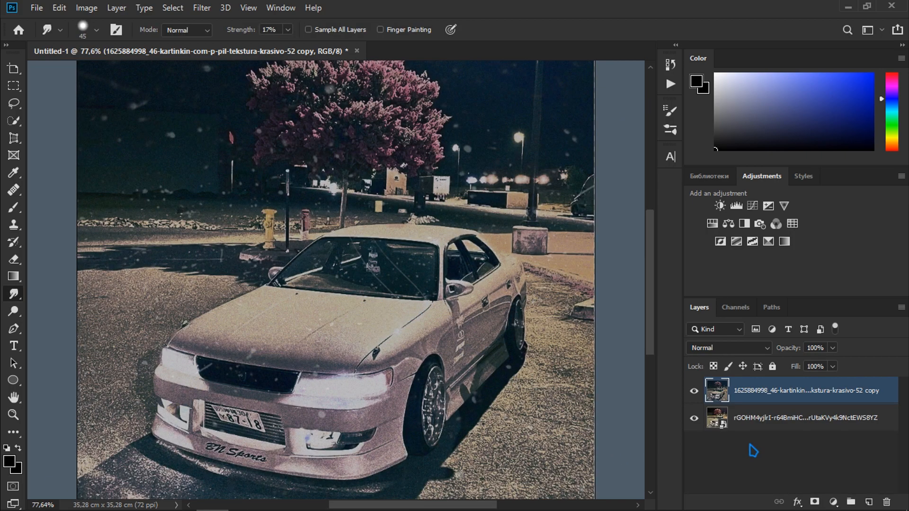
# Step: Toggle the edited layer's visibility to compare the finished look with the original photo
pyautogui.click(694, 392)
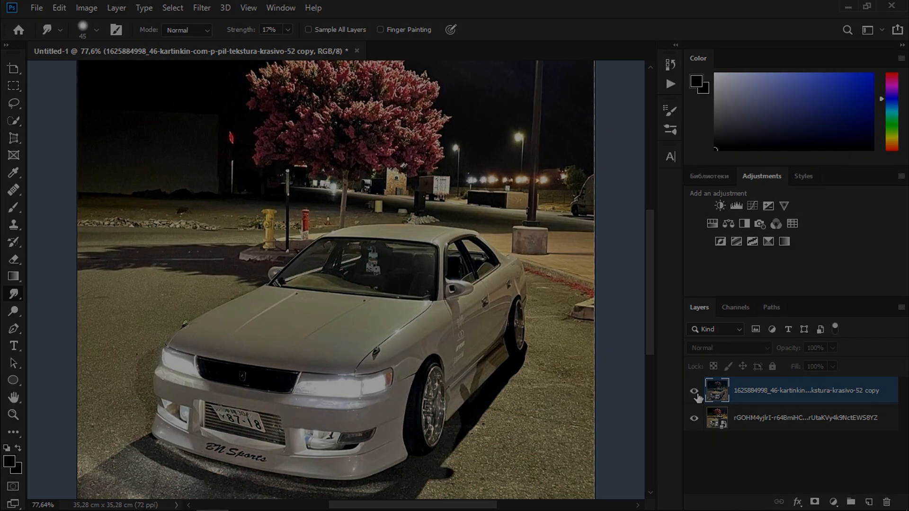
pyautogui.click(694, 391)
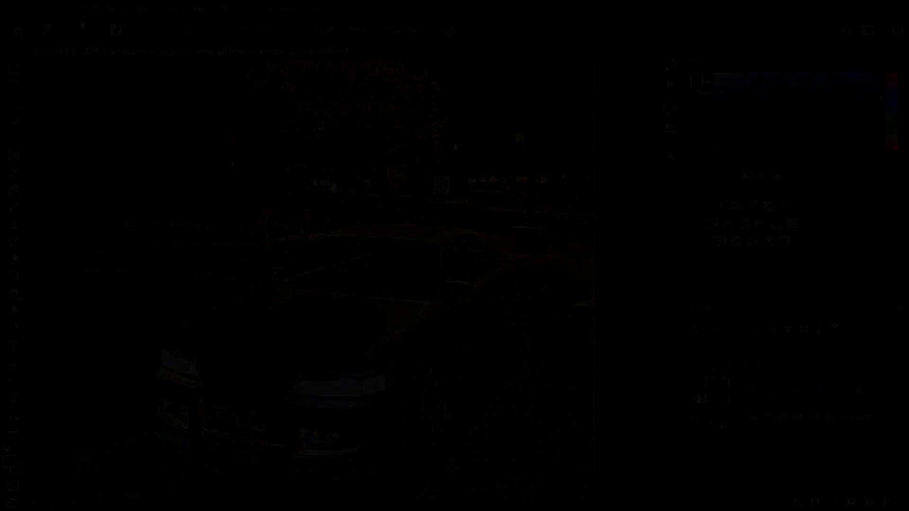